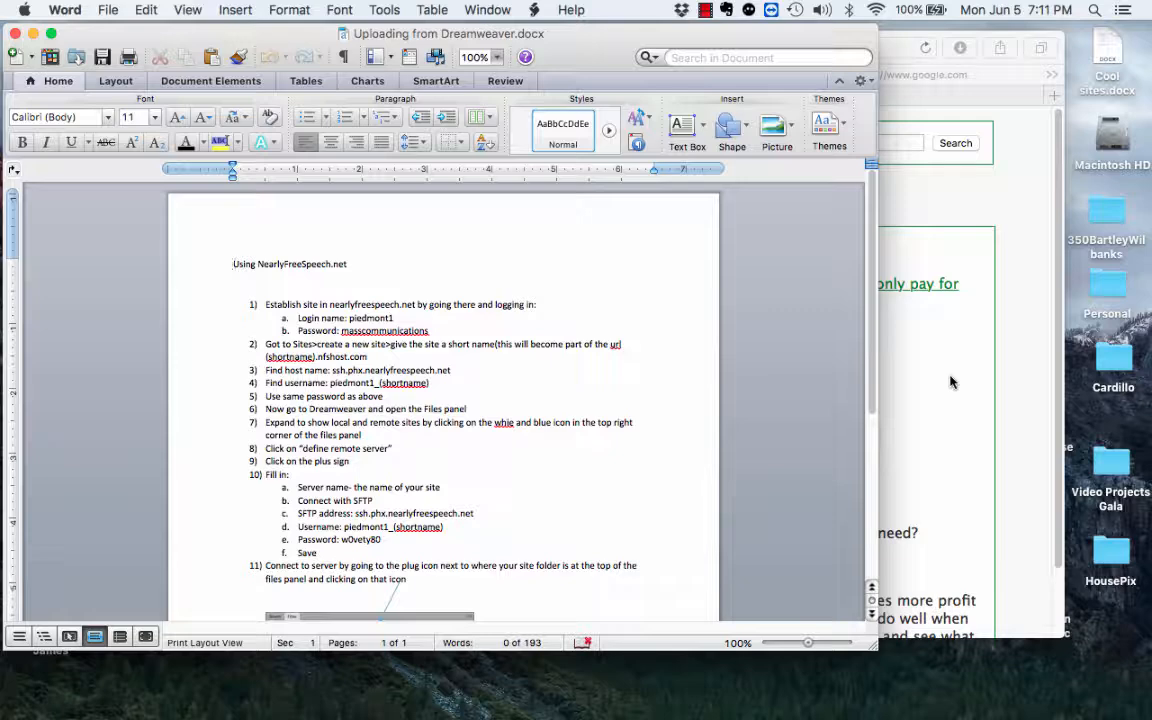
Step: Bring Safari's NearlyFreeSpeech.NET home page in front of the Word upload instructions
left_click(950, 382)
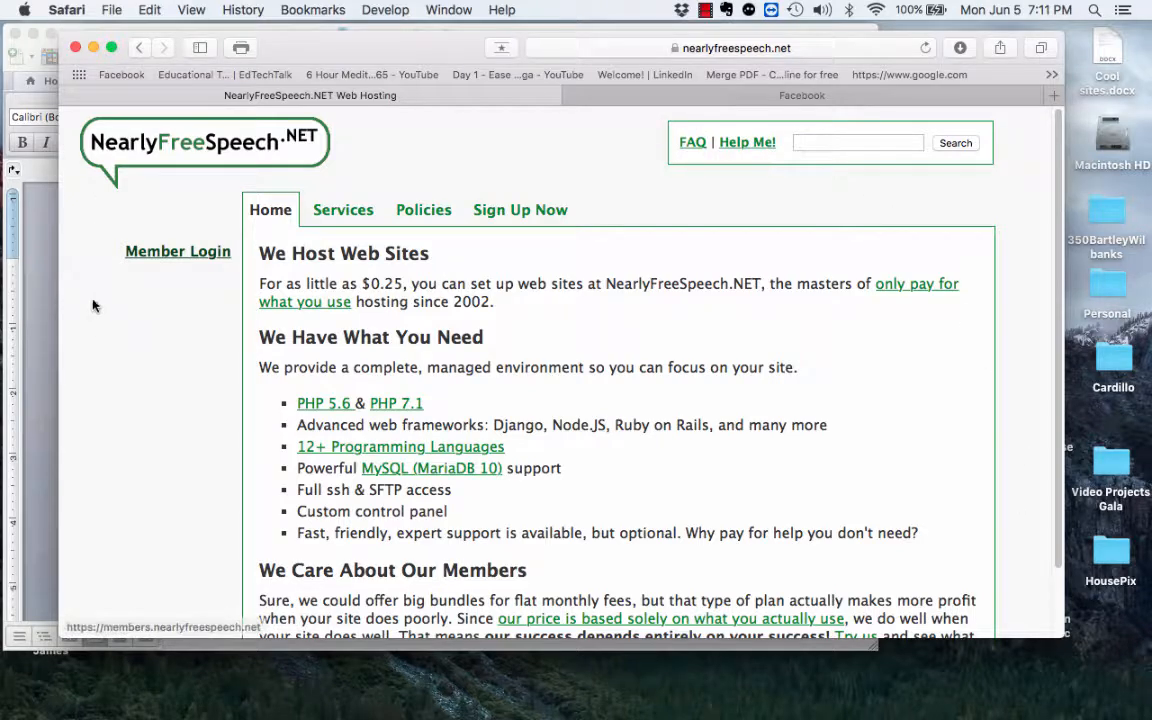
Step: Log in through Member Login with the autofilled credentials, then choose Create New Site
left_click(160, 254)
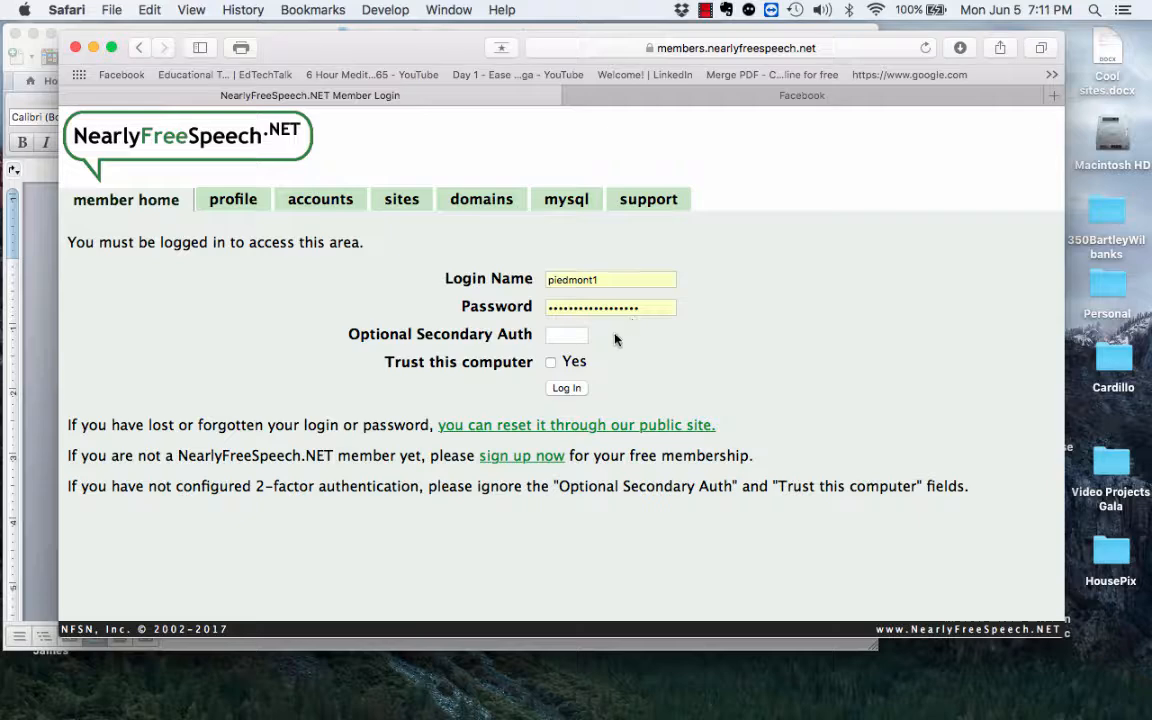
left_click(564, 389)
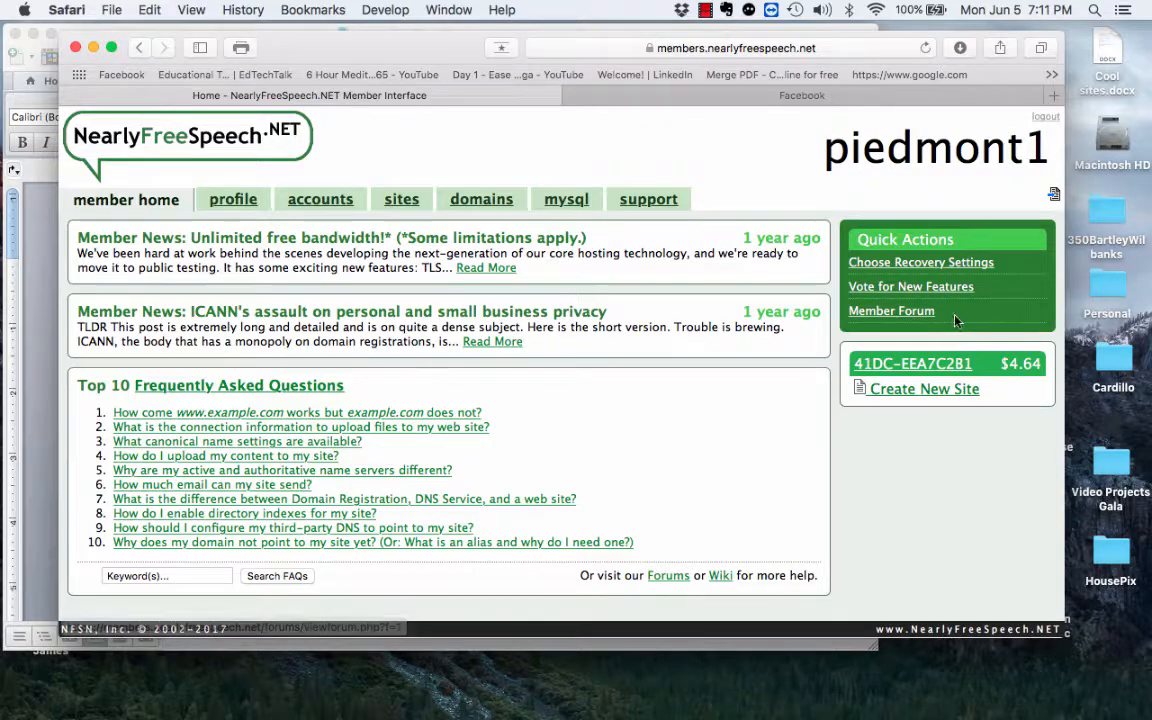
left_click(44, 227)
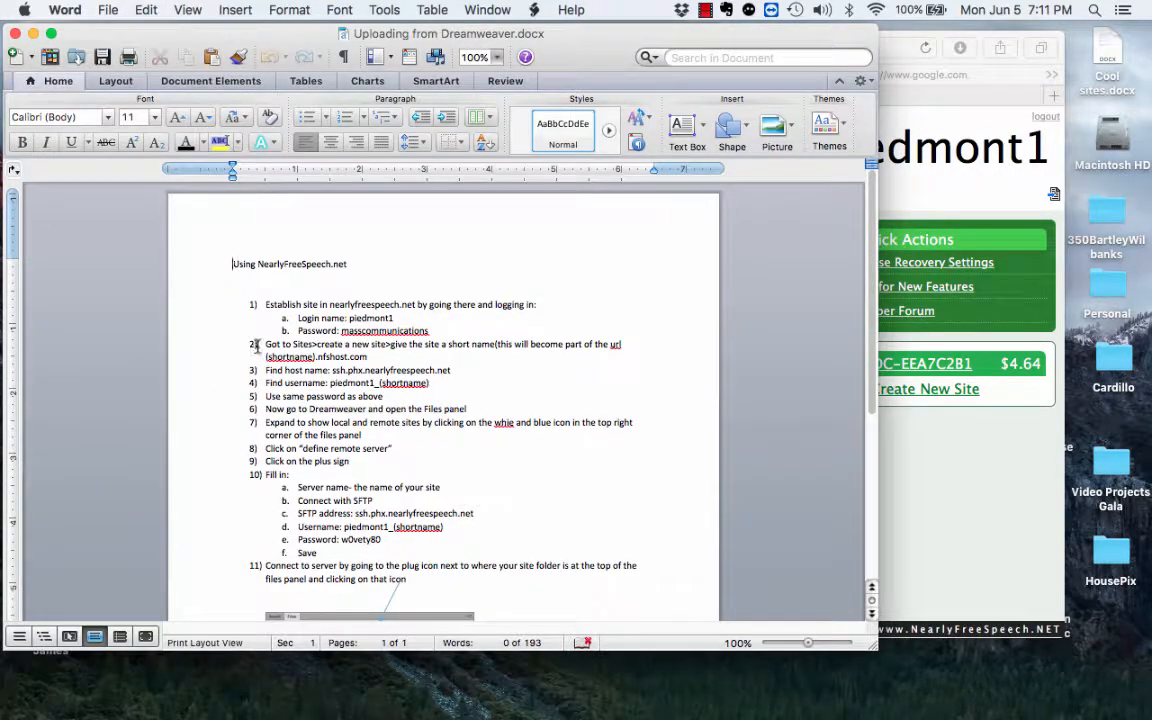
left_click(1017, 467)
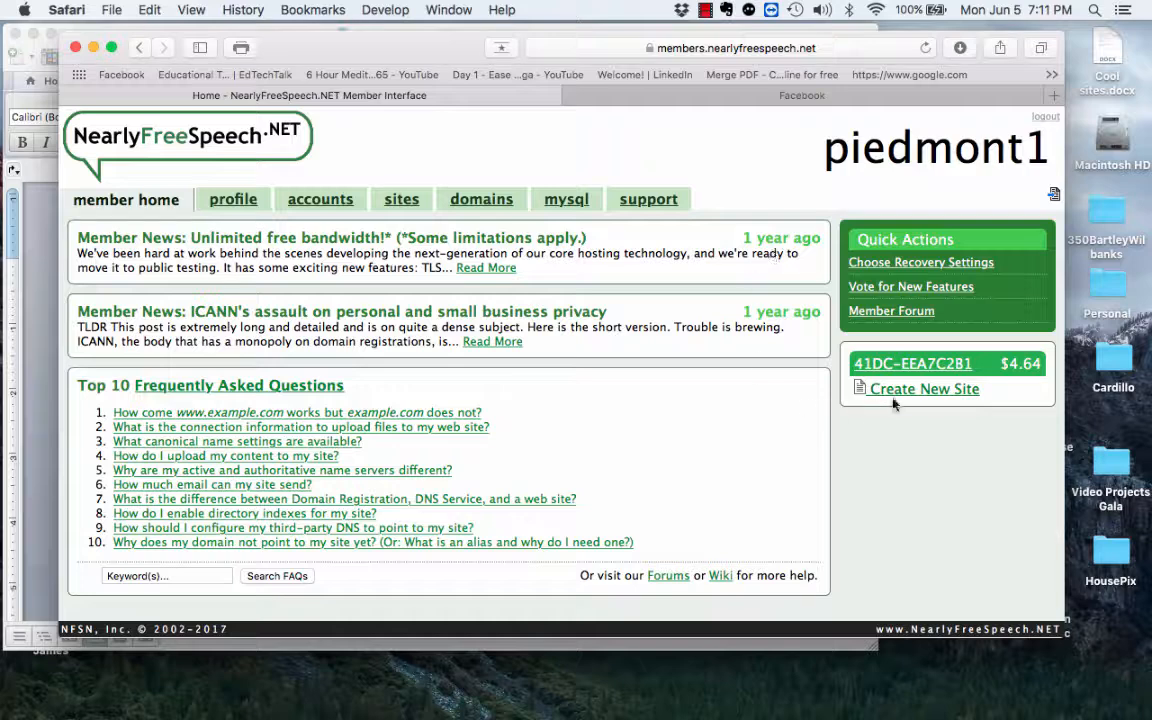
left_click(896, 393)
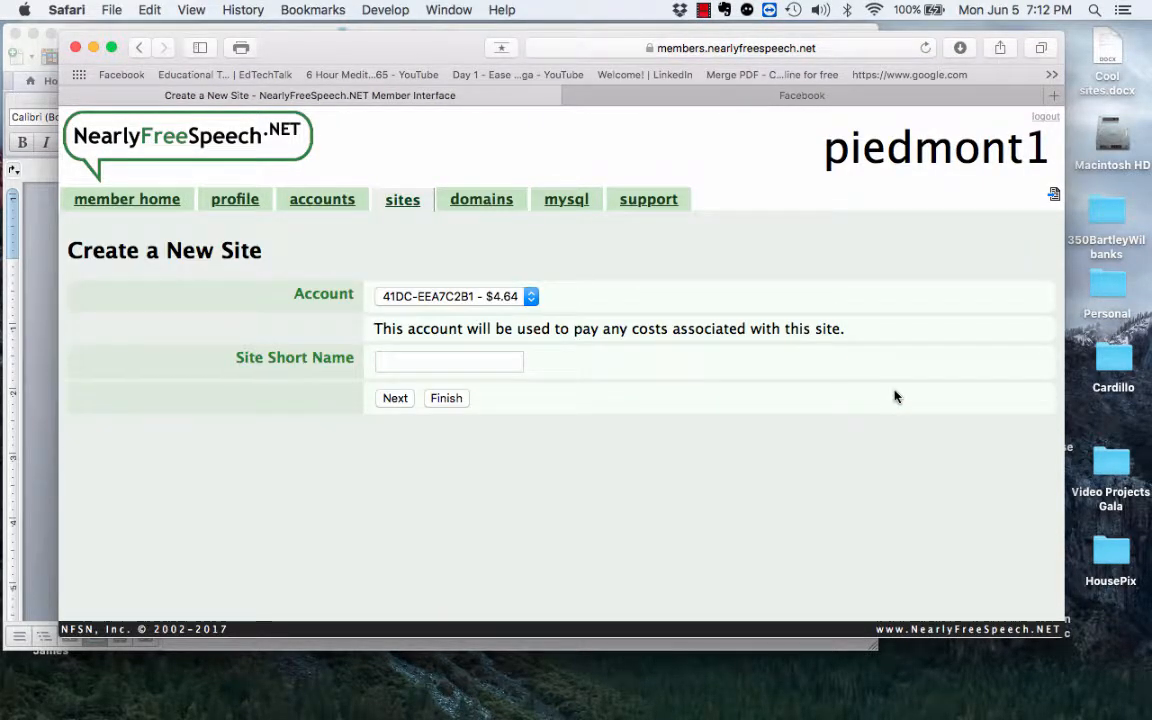
Step: Enter the owner's name as the Site Short Name, finish, and confirm Create This Site
left_click_drag(282, 47, 450, 45)
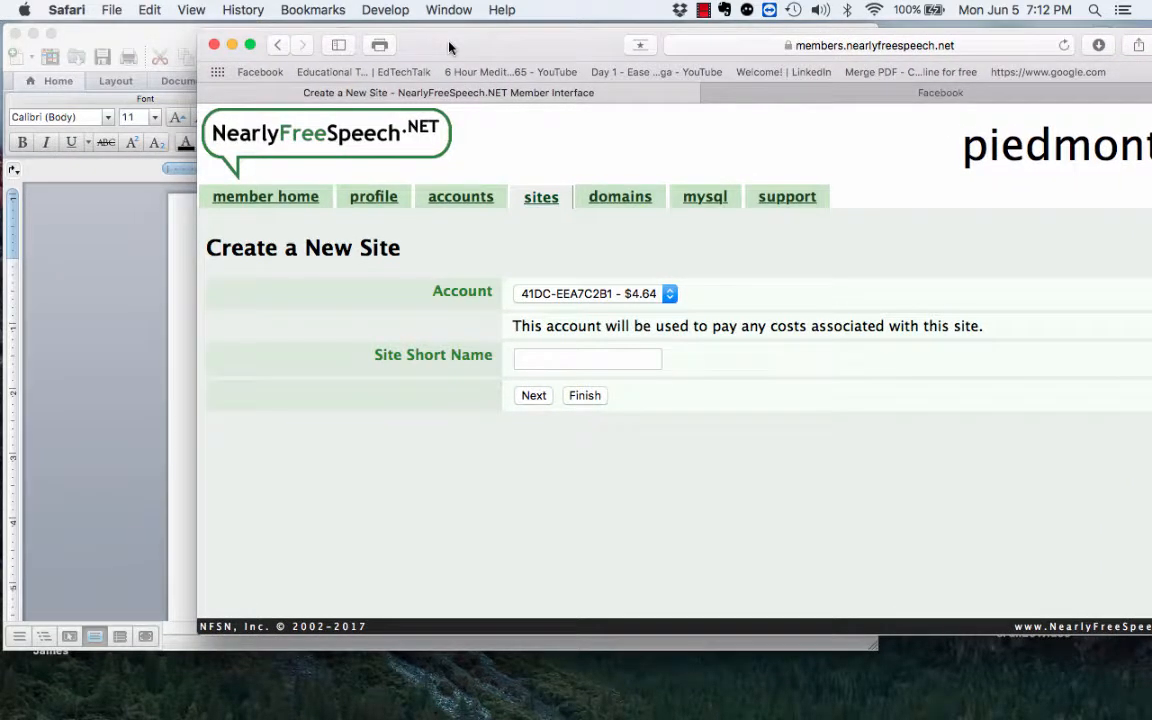
left_click(95, 289)
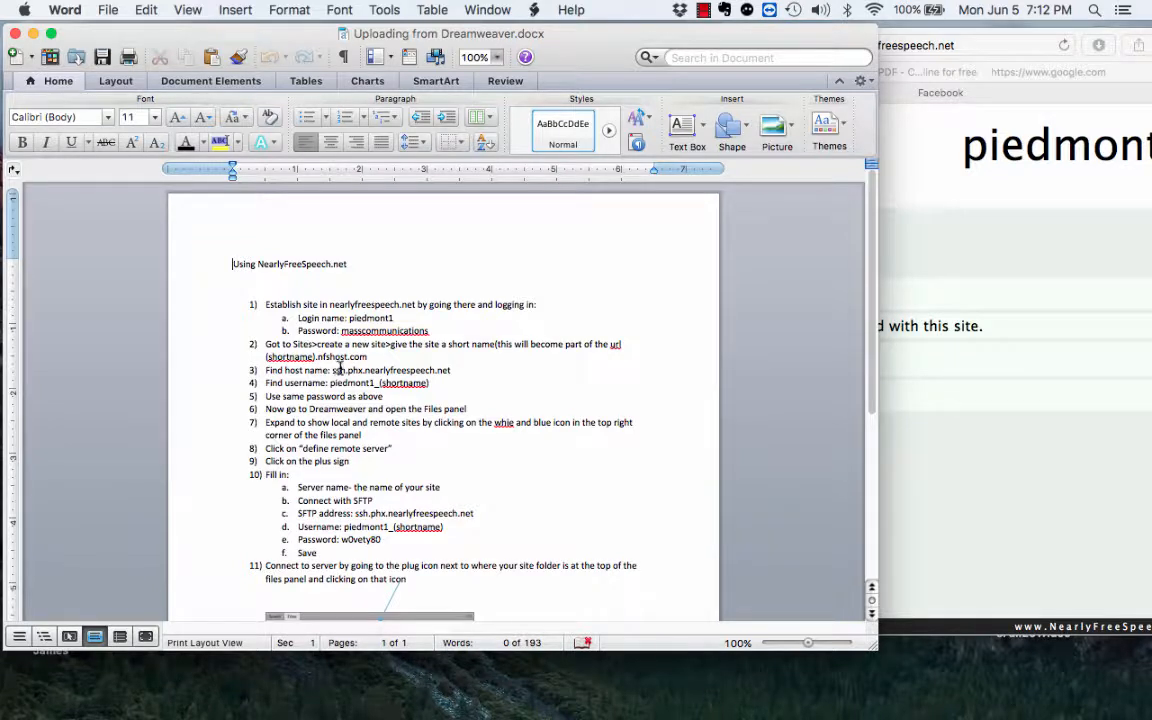
left_click(969, 496)
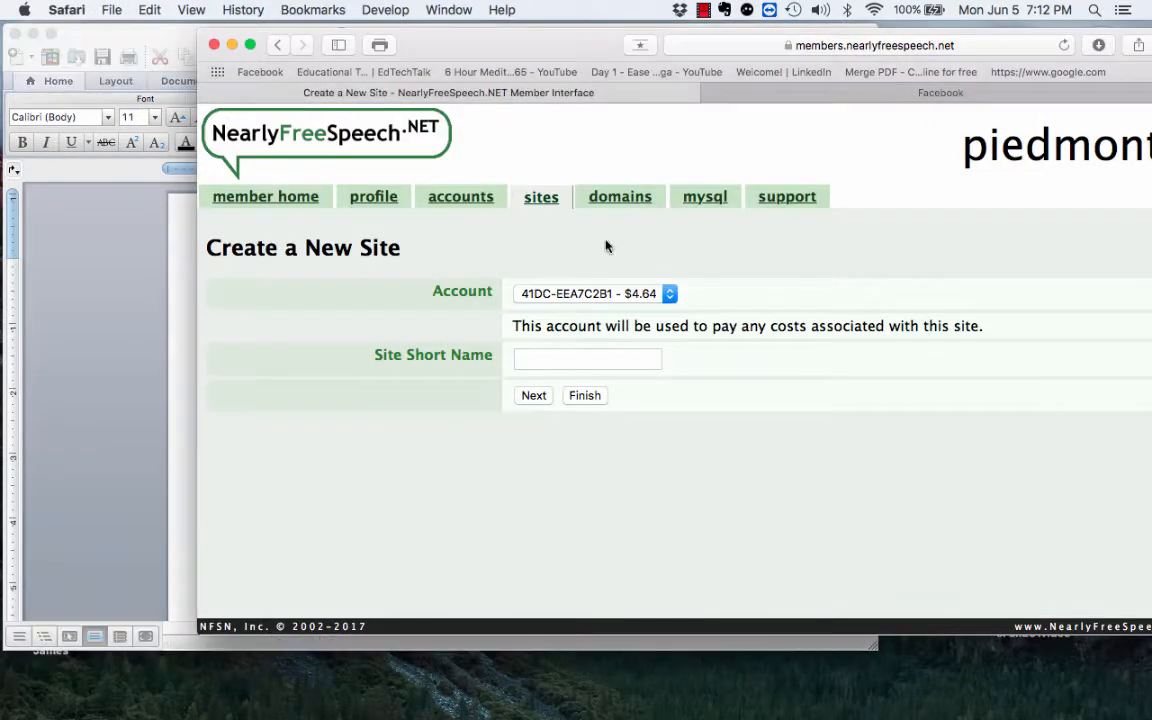
left_click(540, 360)
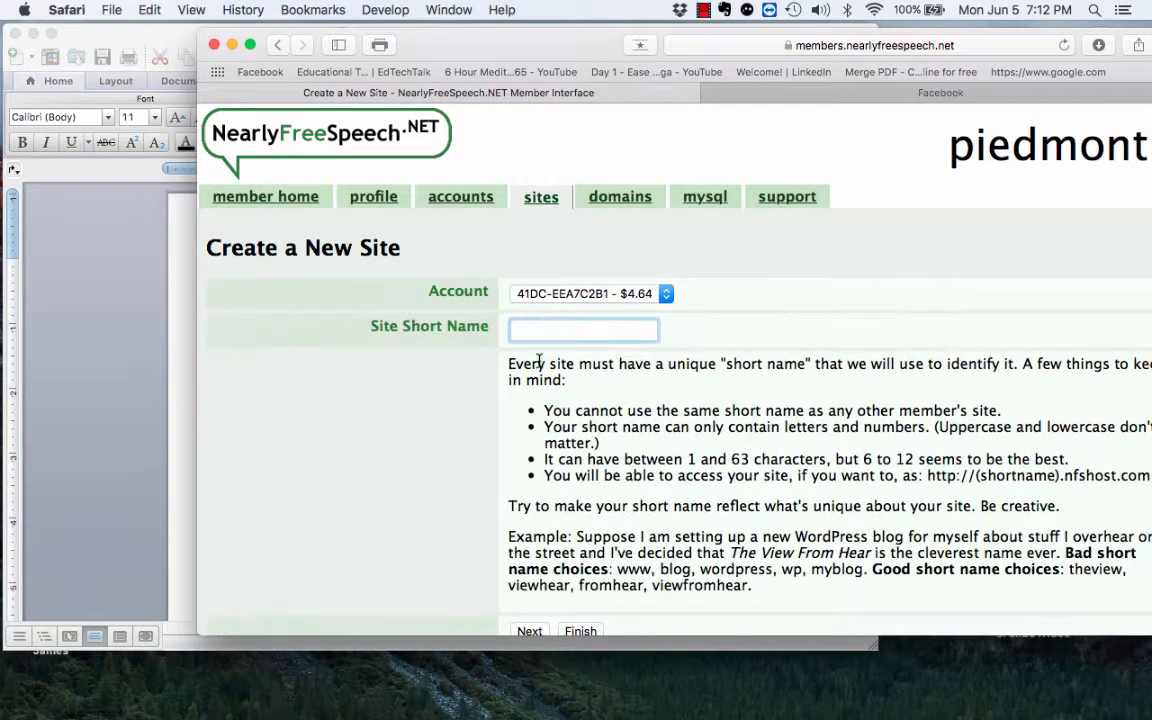
scroll(450, 380, "down", 1)
left_click(581, 591)
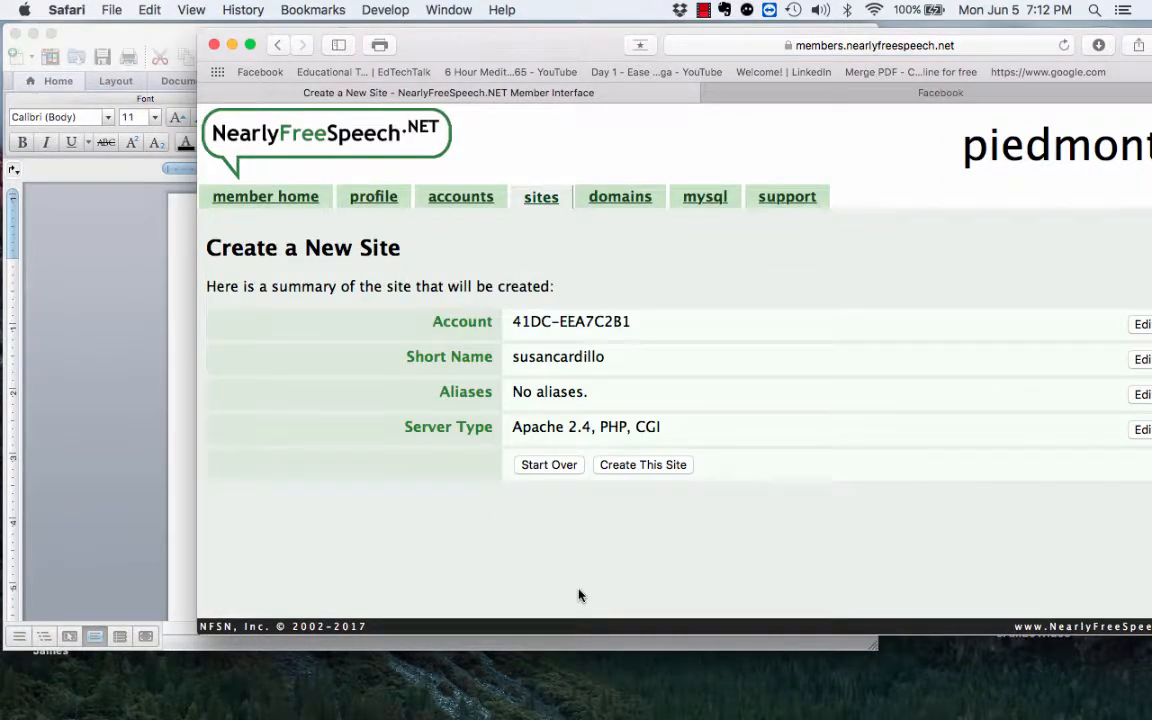
left_click(644, 467)
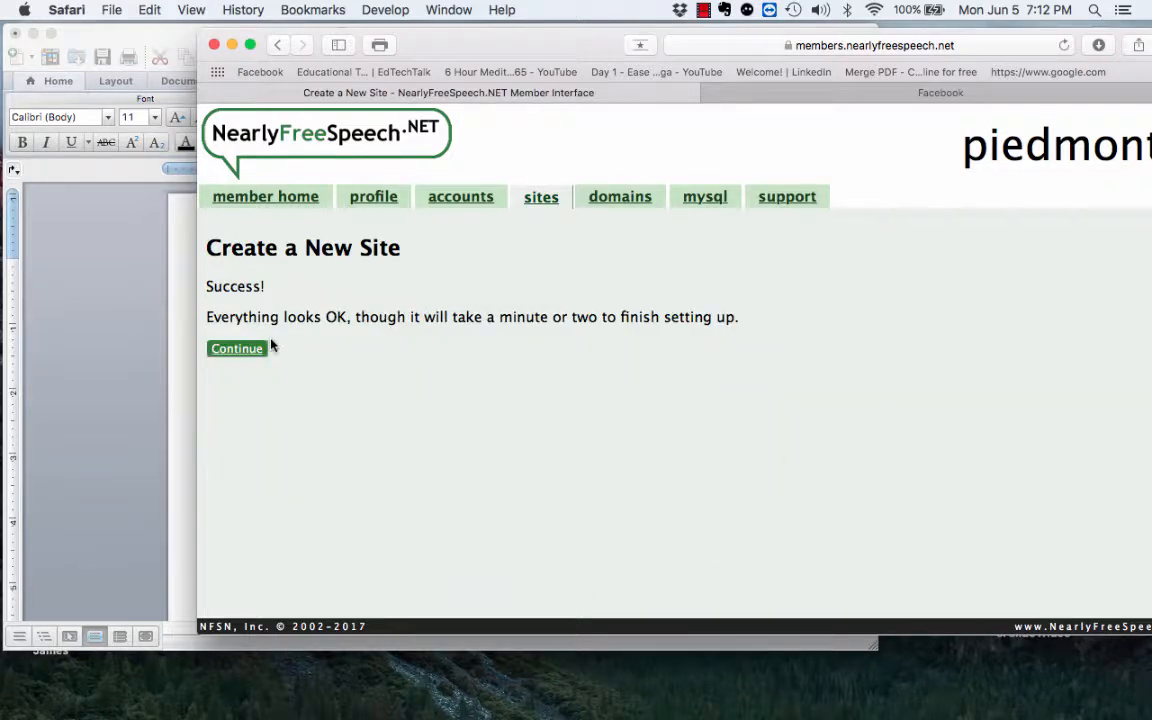
Step: Continue to the new site's Site Information page and review its SFTP details
left_click(232, 350)
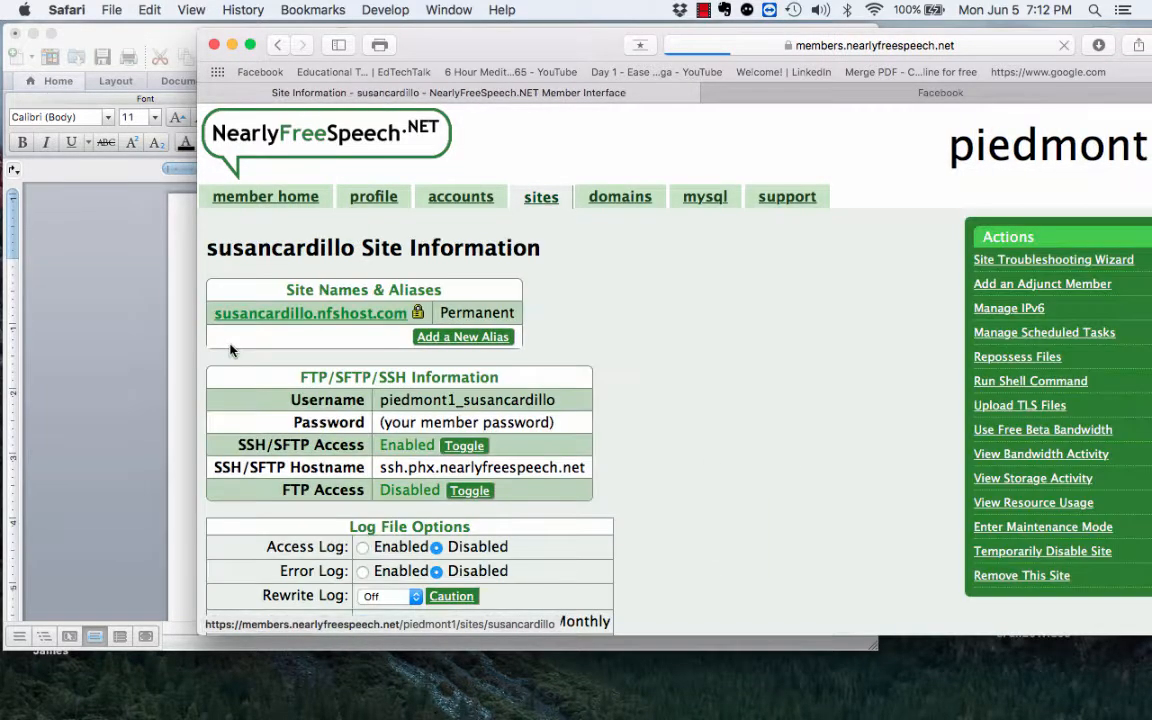
scroll(771, 487, "down", 3)
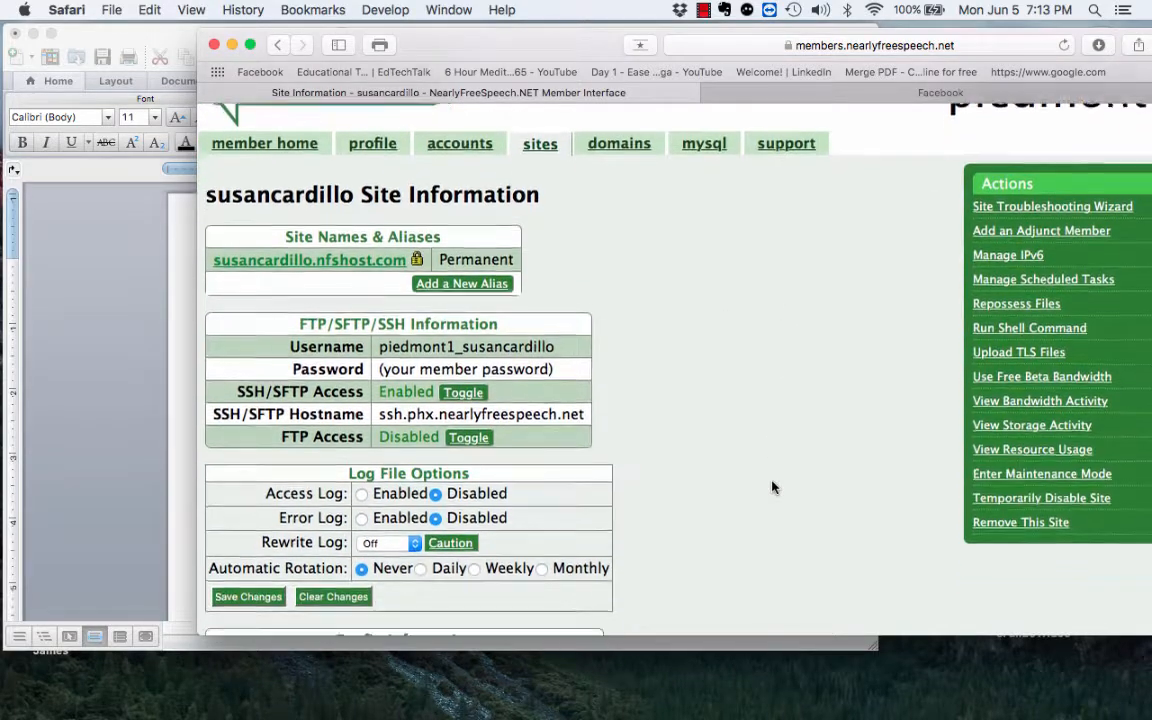
scroll(771, 487, "up", 1)
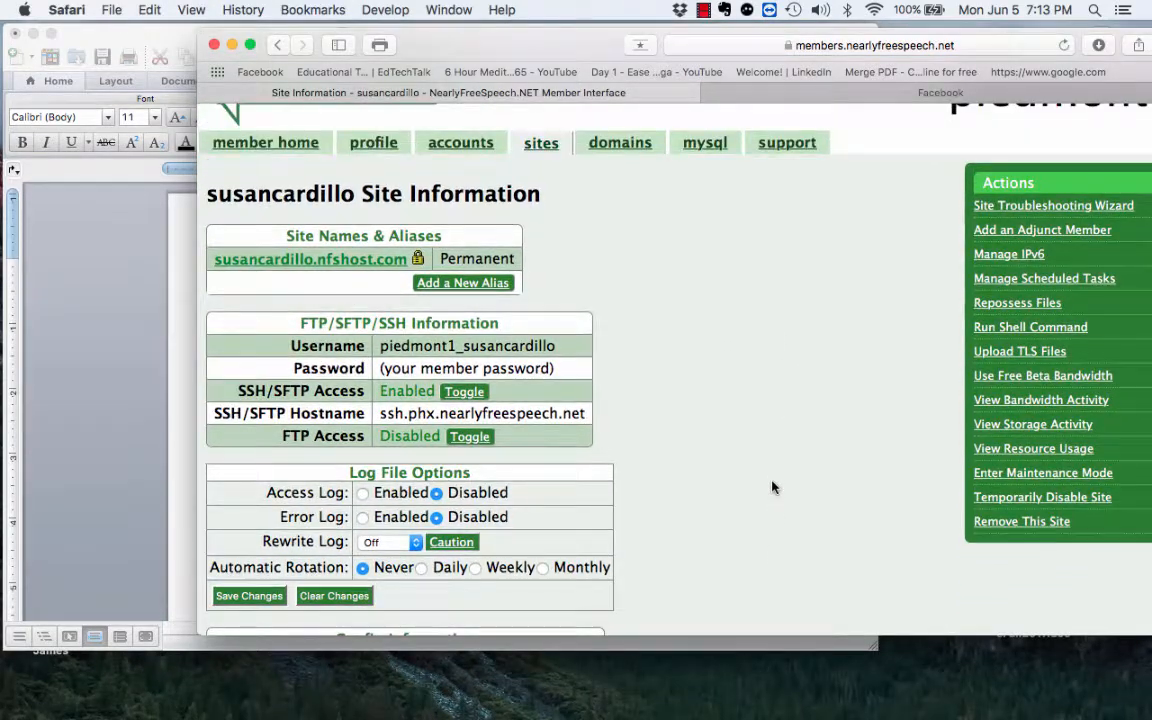
scroll(771, 487, "down", 3)
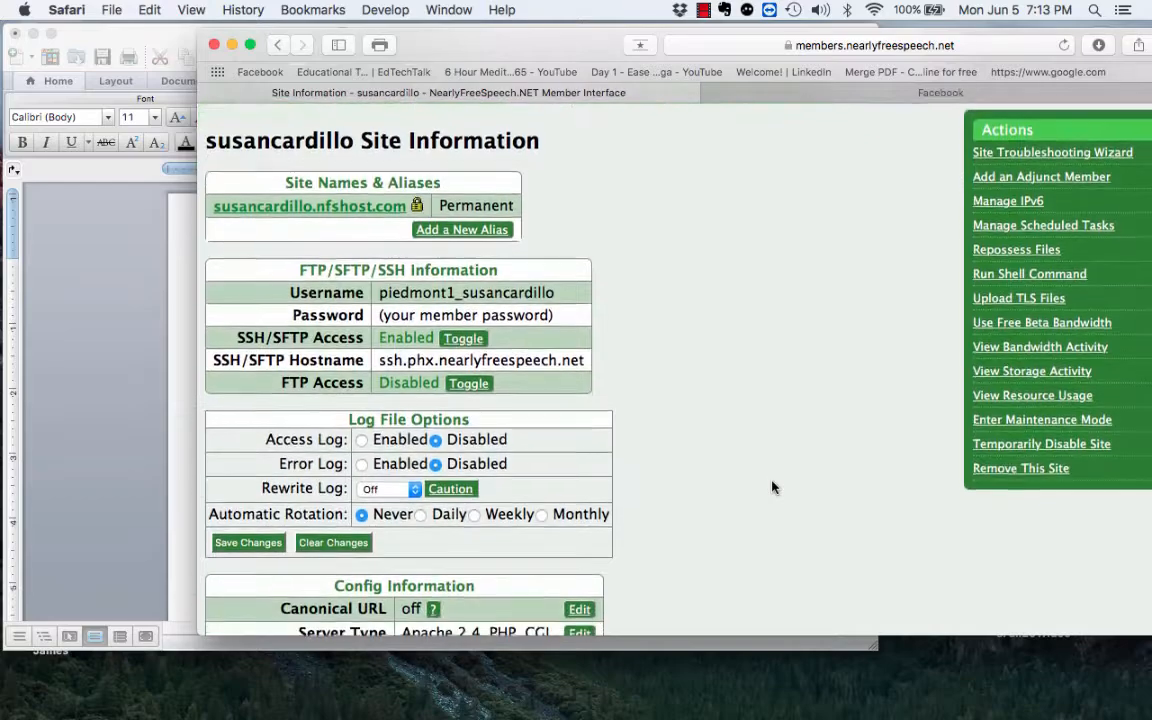
scroll(771, 487, "down", 15)
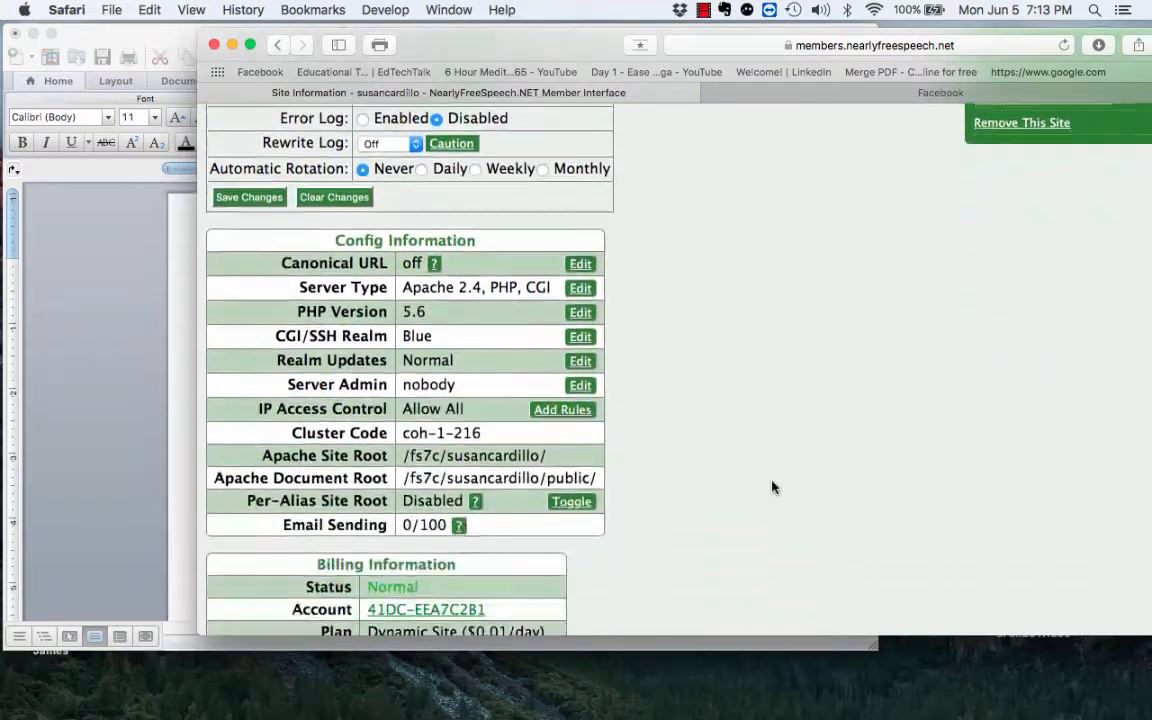
scroll(771, 487, "down", 10)
scroll(771, 487, "up", 20)
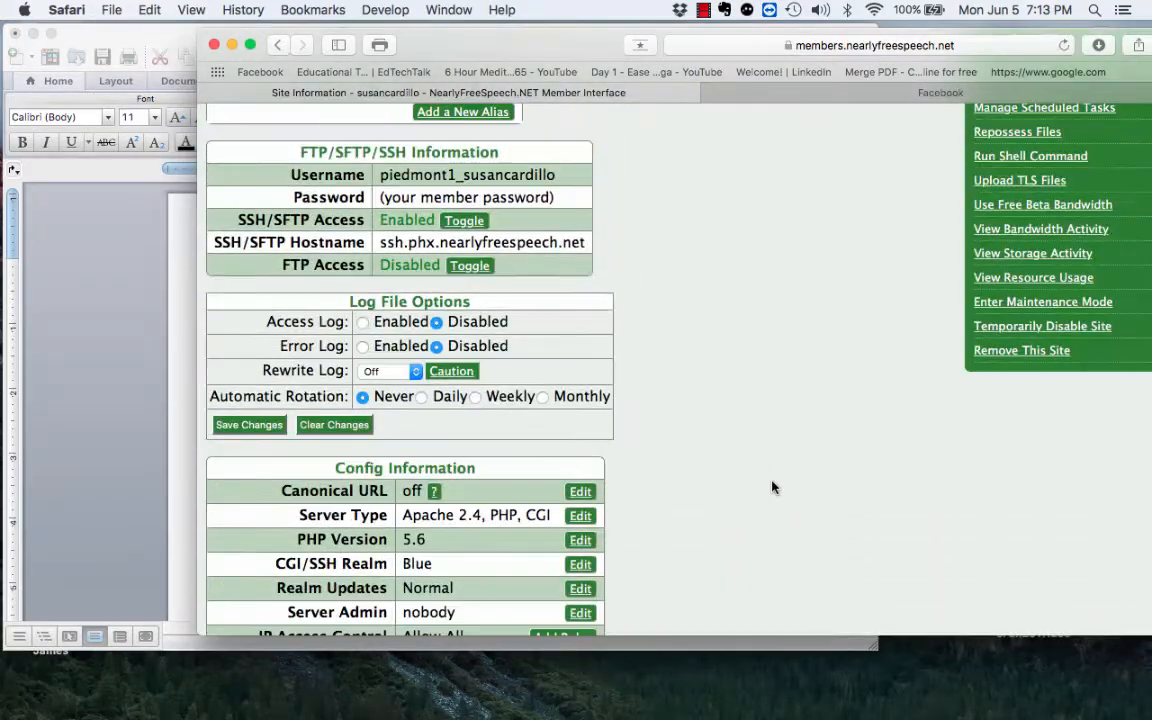
scroll(771, 487, "up", 3)
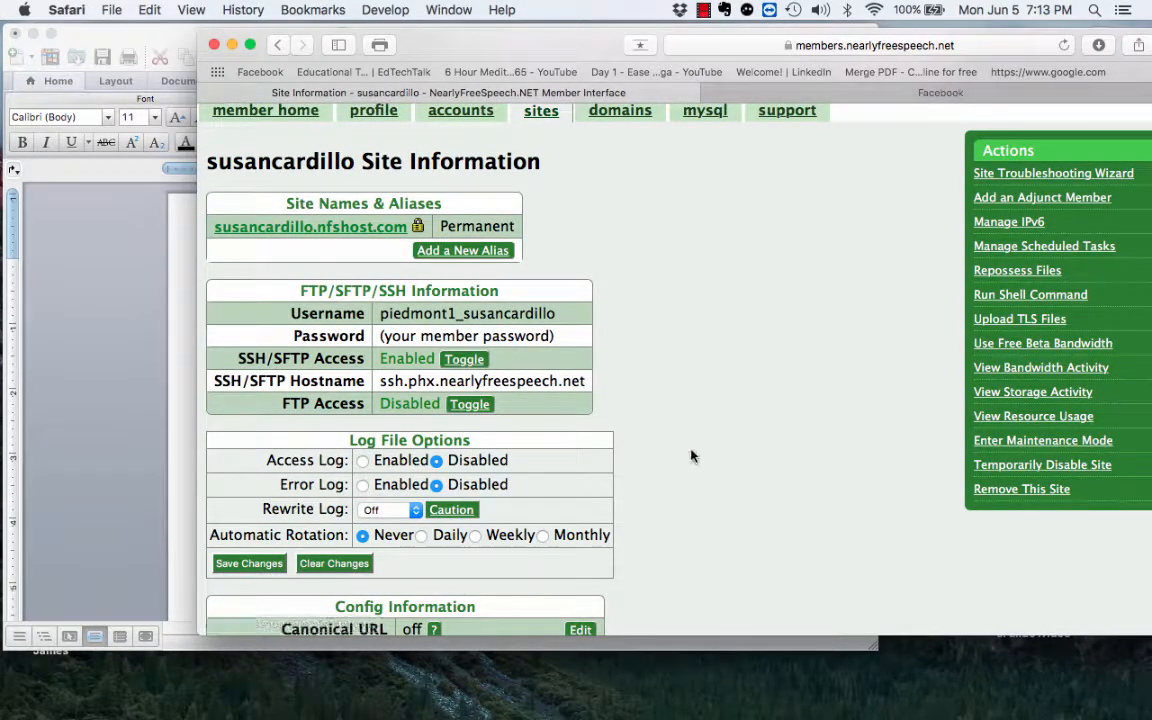
scroll(690, 456, "down", 3)
scroll(690, 456, "up", 2)
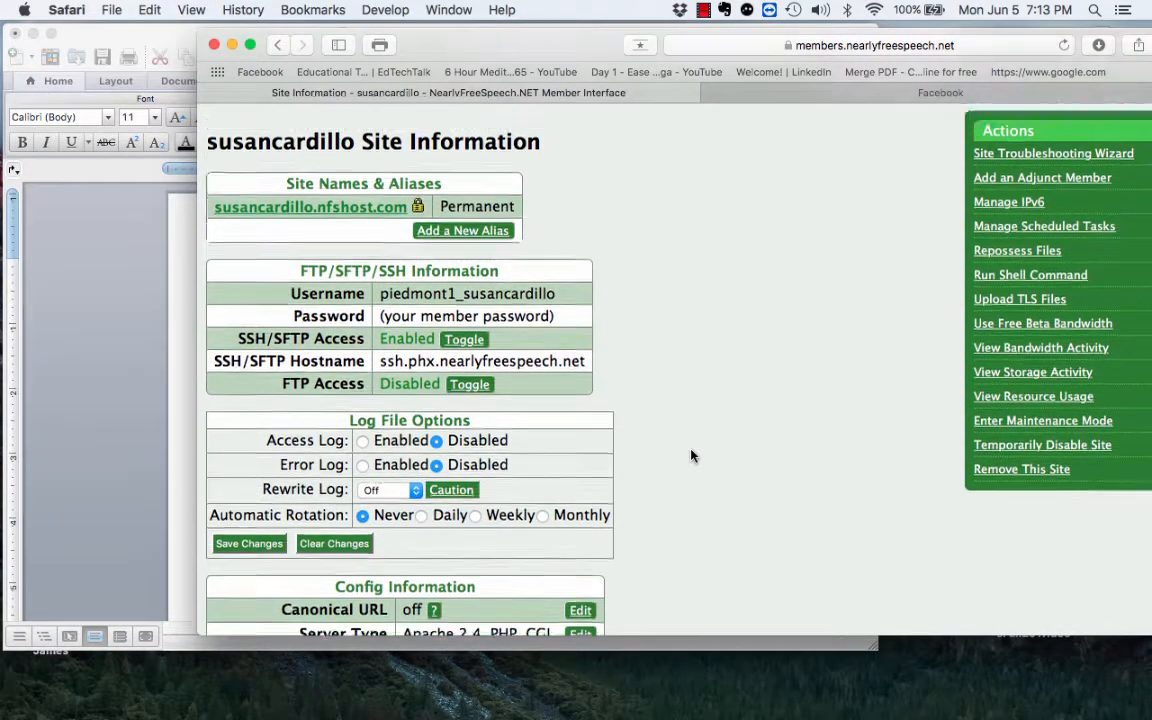
scroll(690, 456, "up", 3)
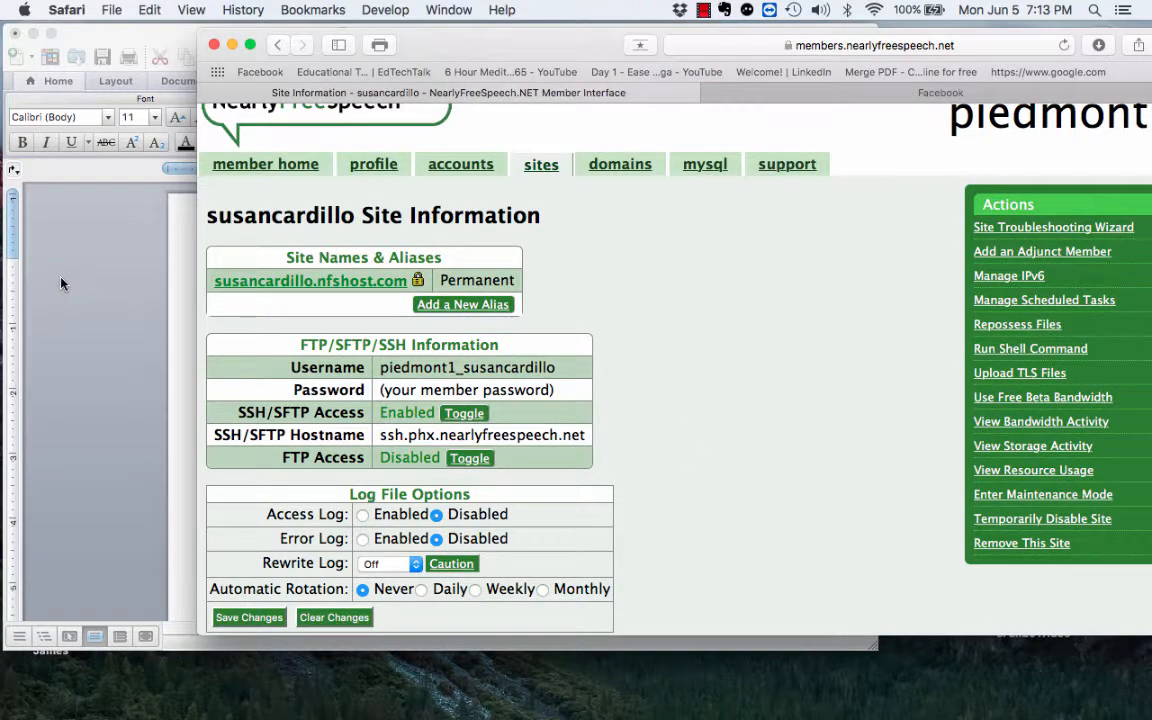
left_click(60, 283)
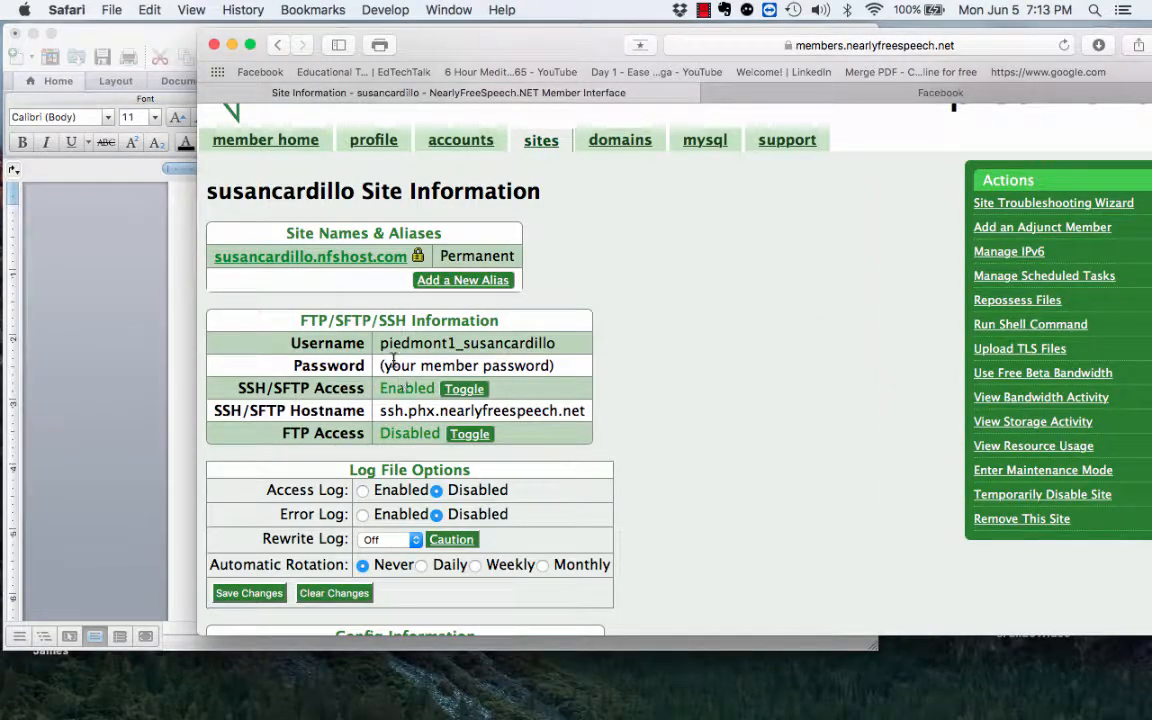
Step: Select the SFTP Username value and bring Dreamweaver back to the front
left_click_drag(380, 344, 565, 343)
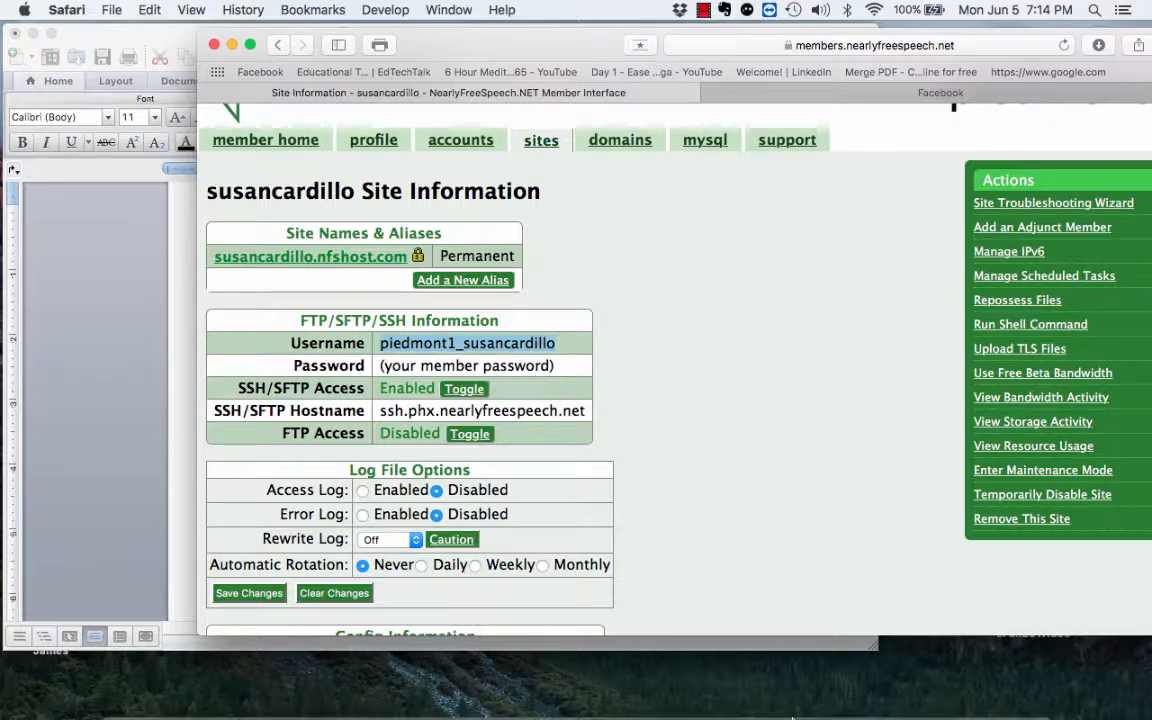
mouse_move(780, 705)
left_click(915, 705)
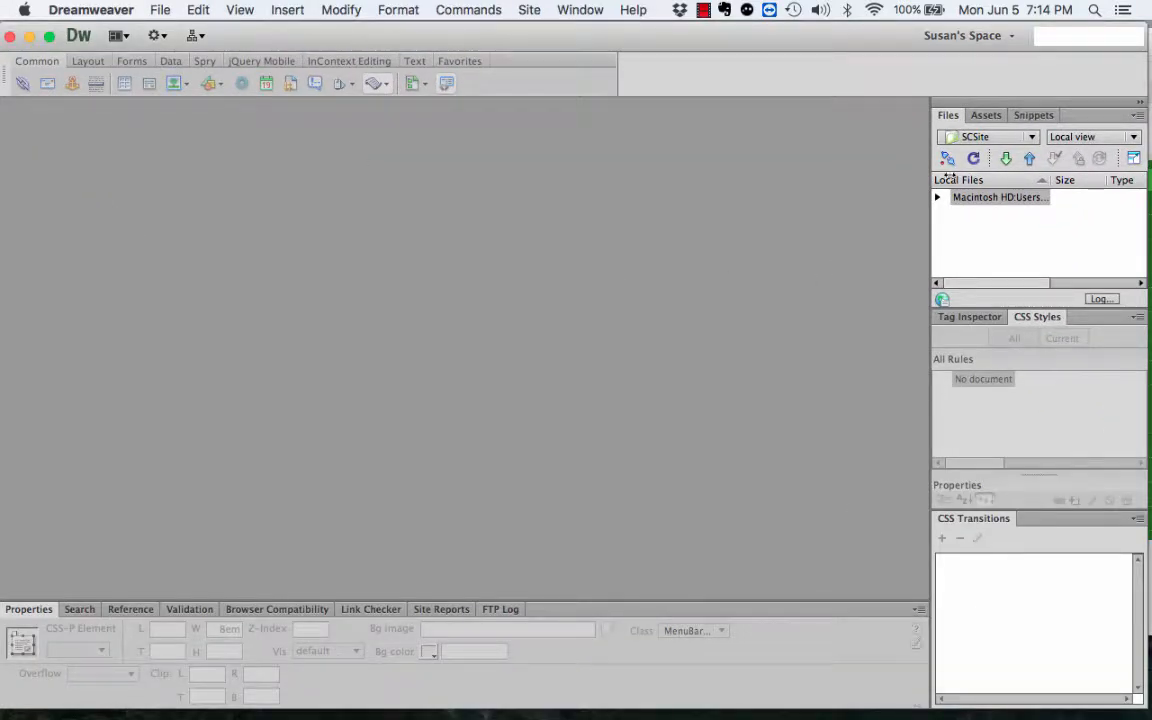
Step: Expand the Files panel to show local and remote files, then start defining SusansSite's remote server
left_click_drag(779, 36, 742, 40)
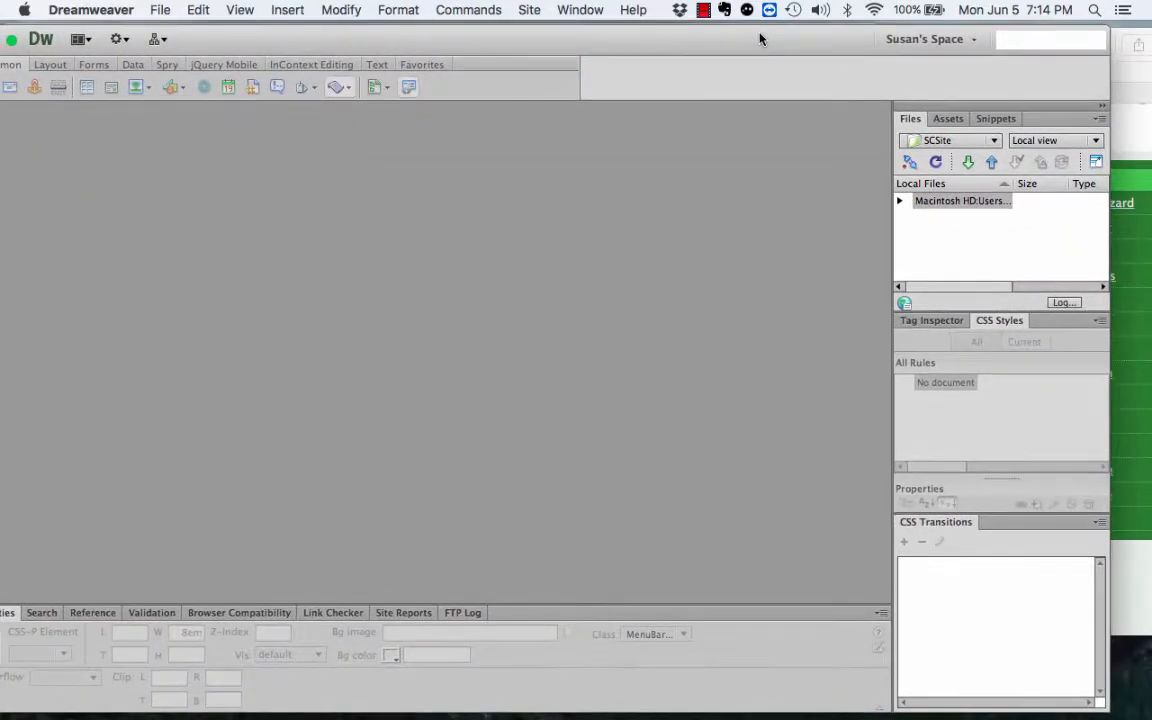
left_click(1096, 162)
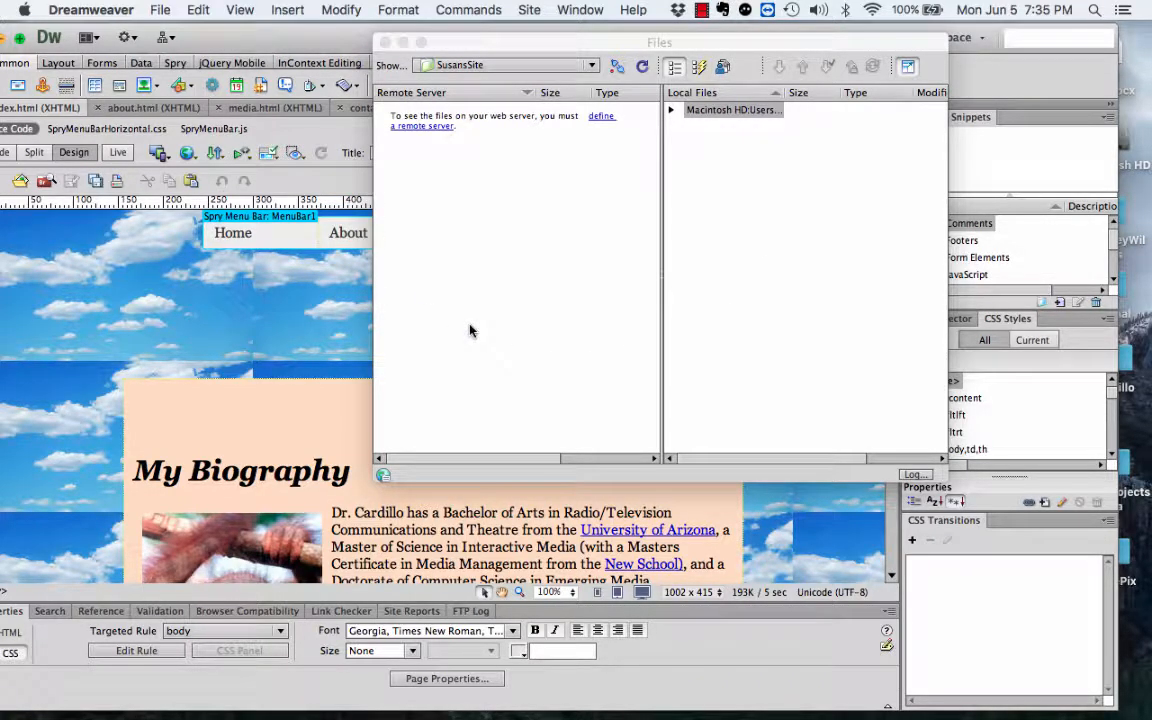
left_click(597, 118)
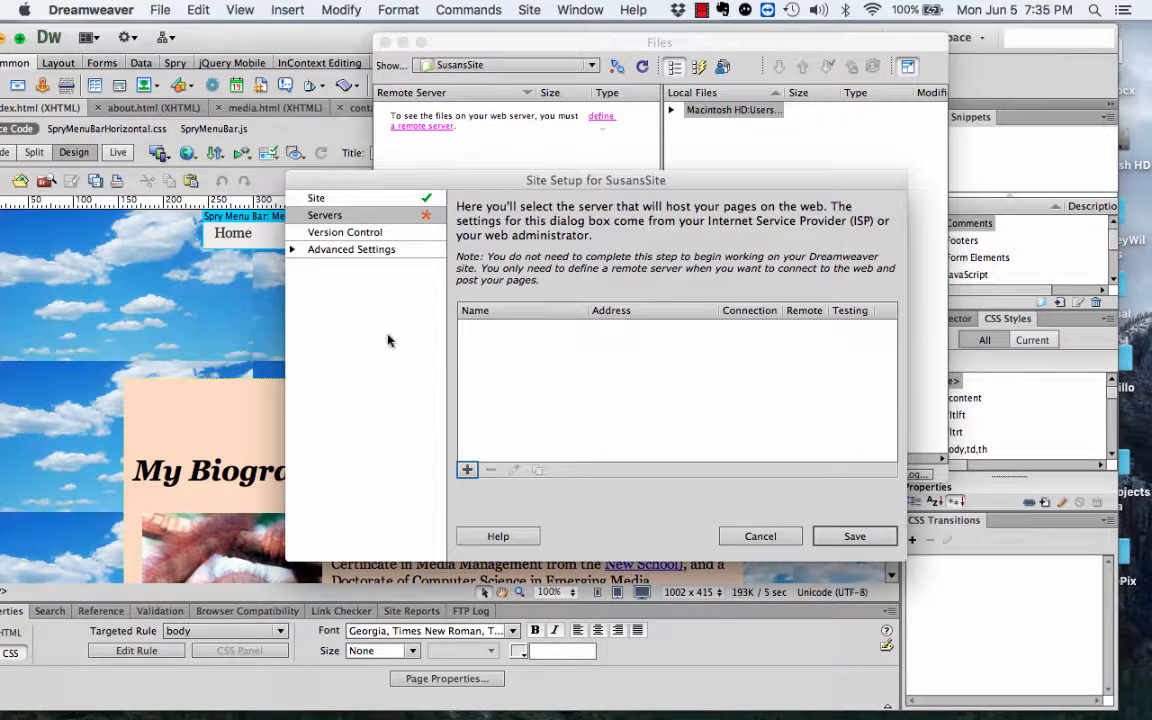
Step: Add a server named after the owner, connecting by SFTP on port 22 to ssh.phx.nearlyfreespeech.net
left_click(466, 470)
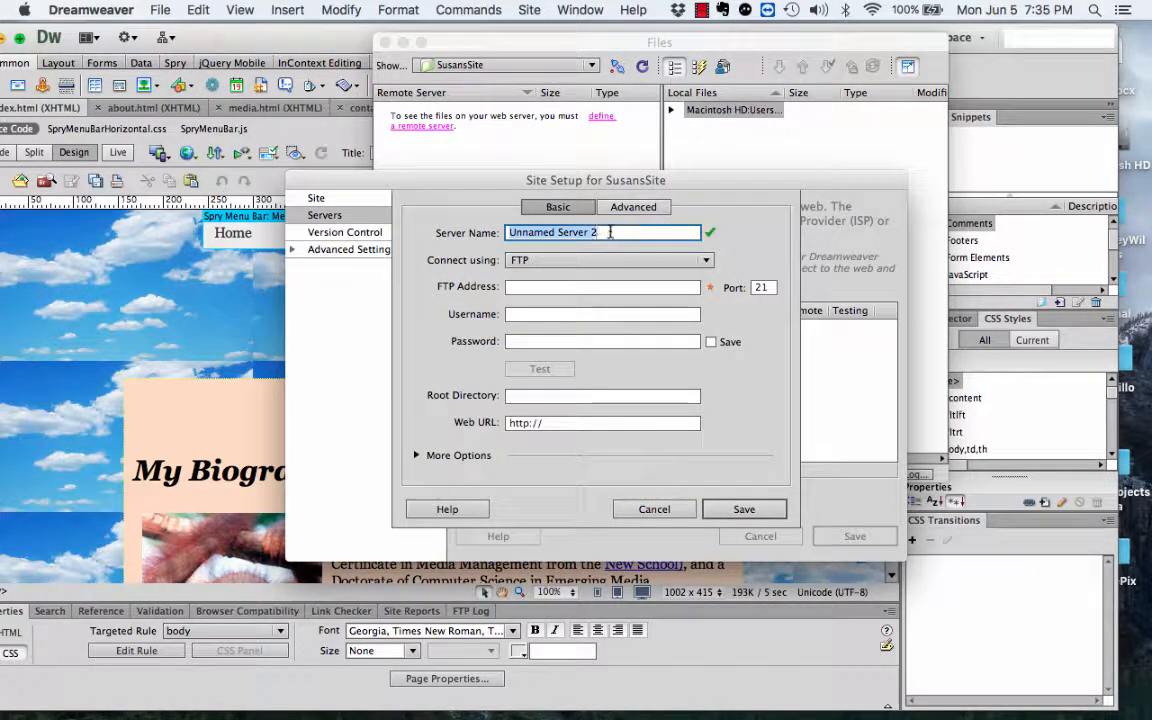
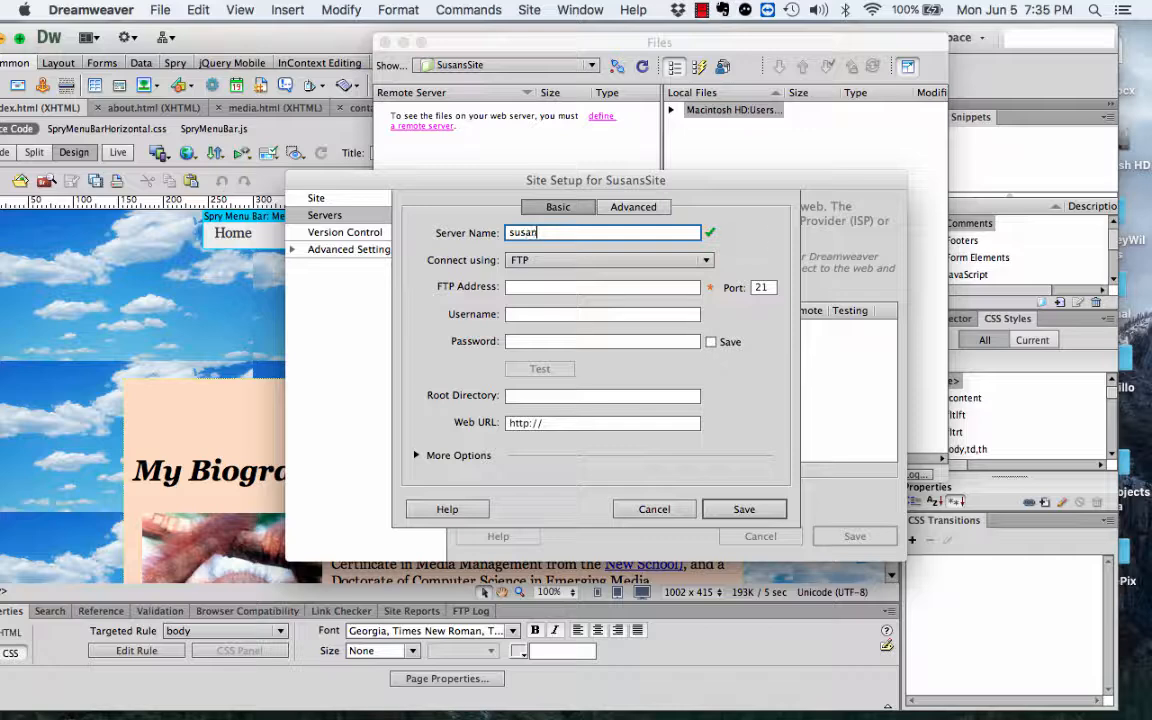
left_click(705, 260)
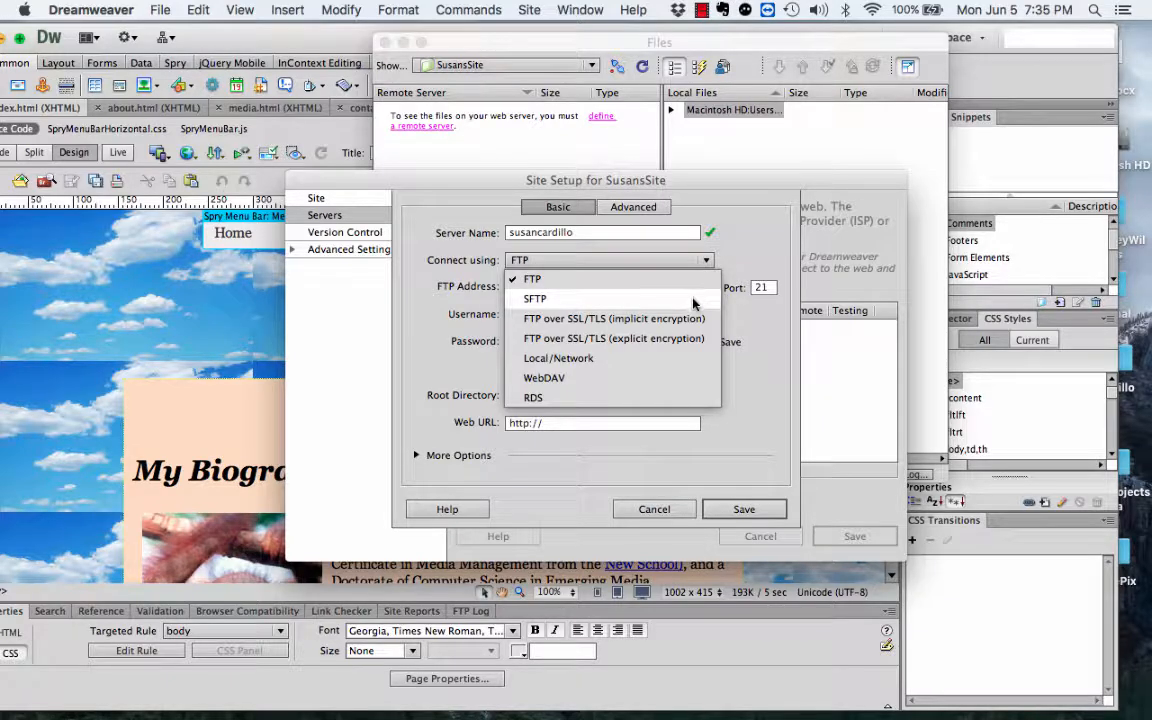
left_click(694, 300)
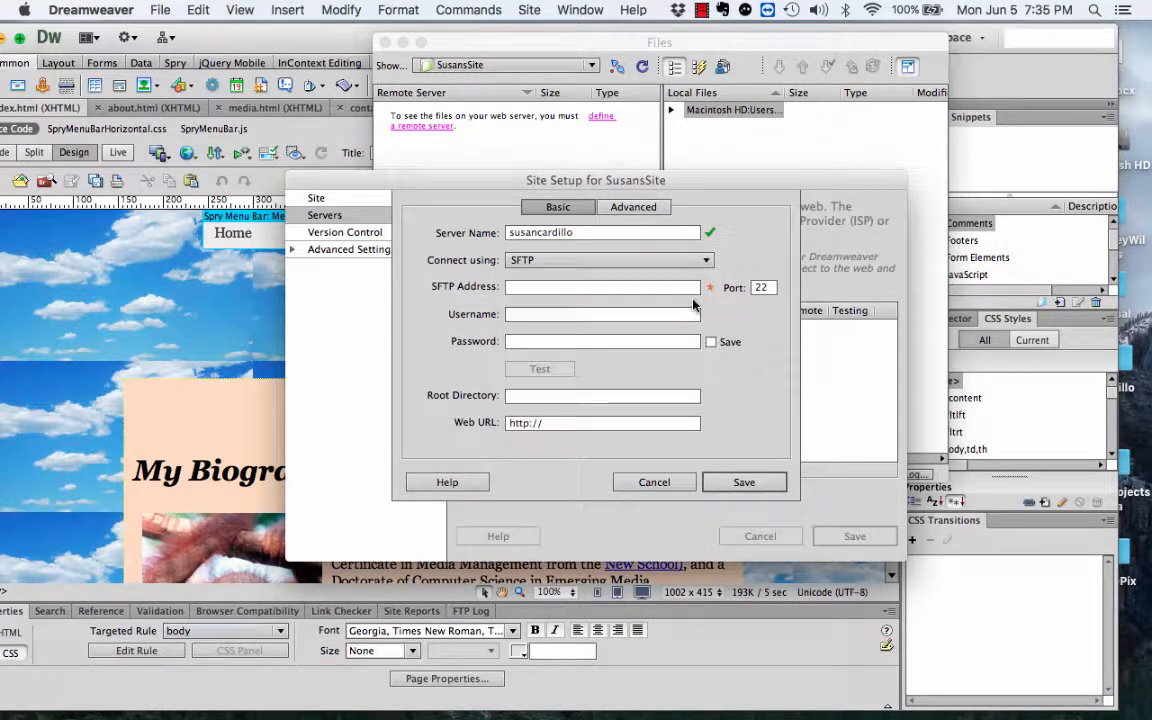
left_click(543, 289)
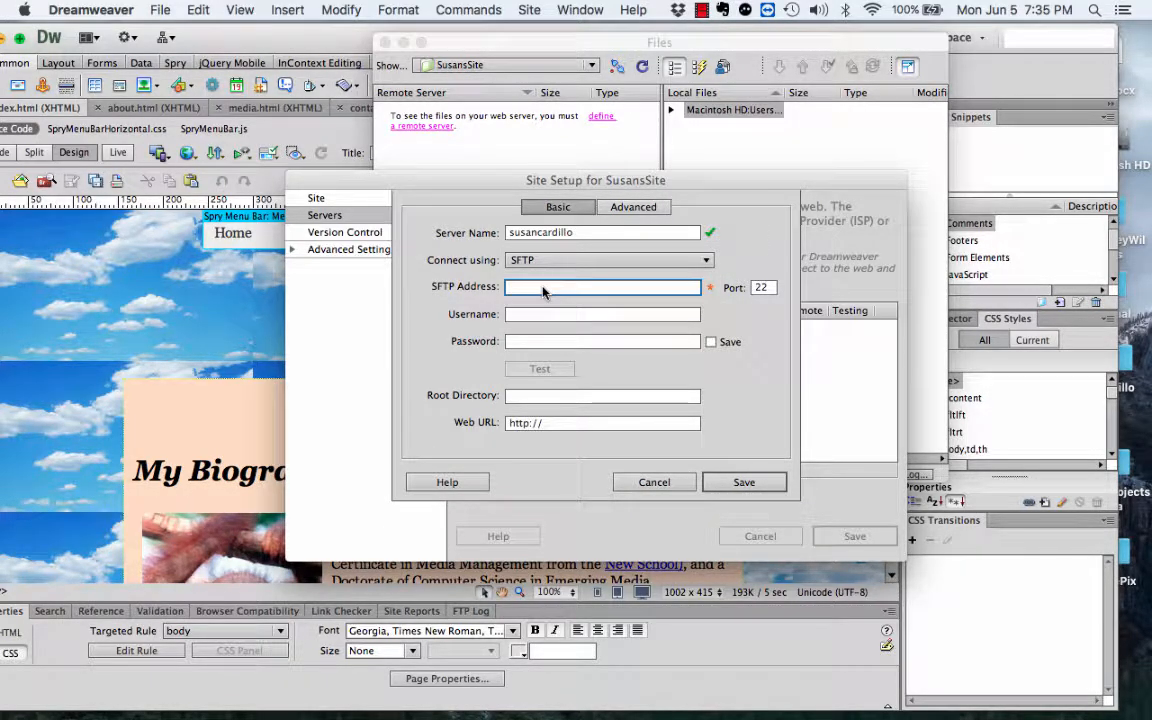
type("dd")
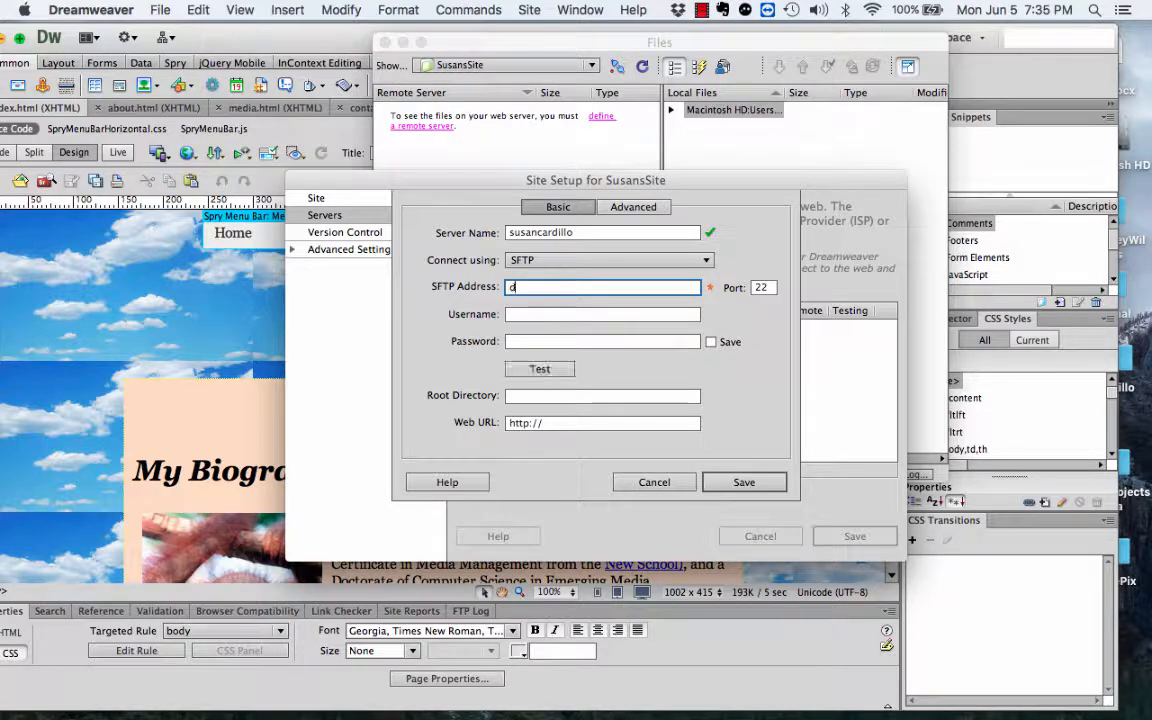
key("BackSpace")
key("BackSpace")
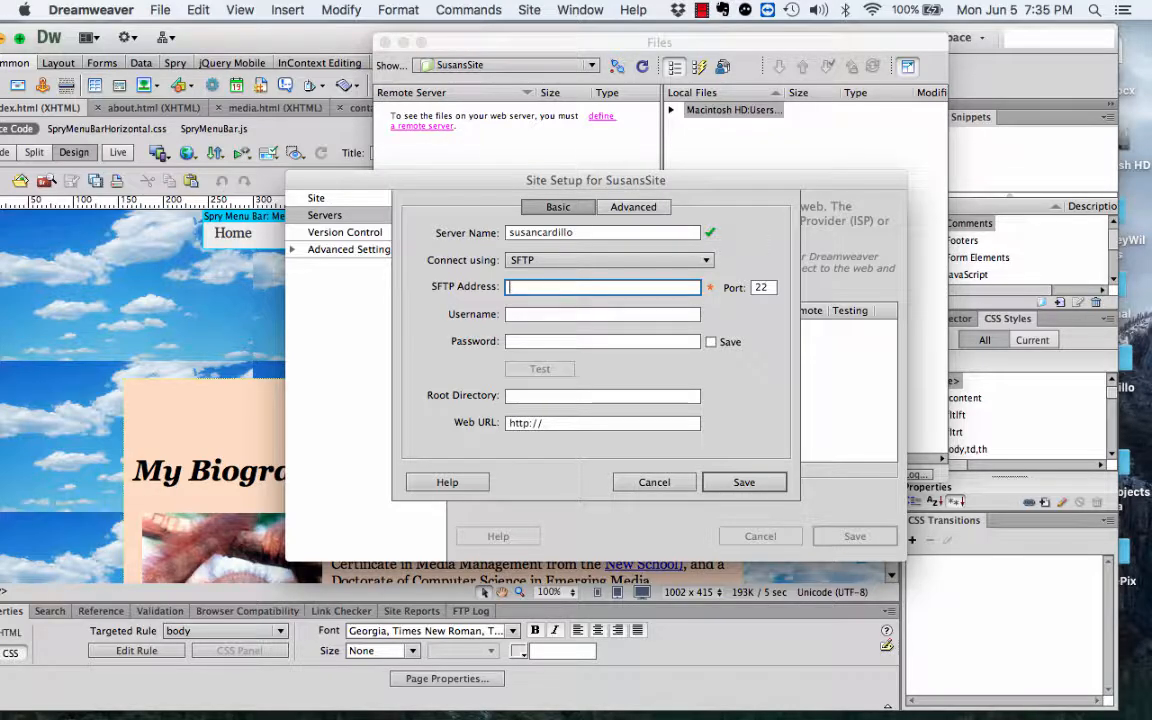
type("ssh.phx.nearlyf")
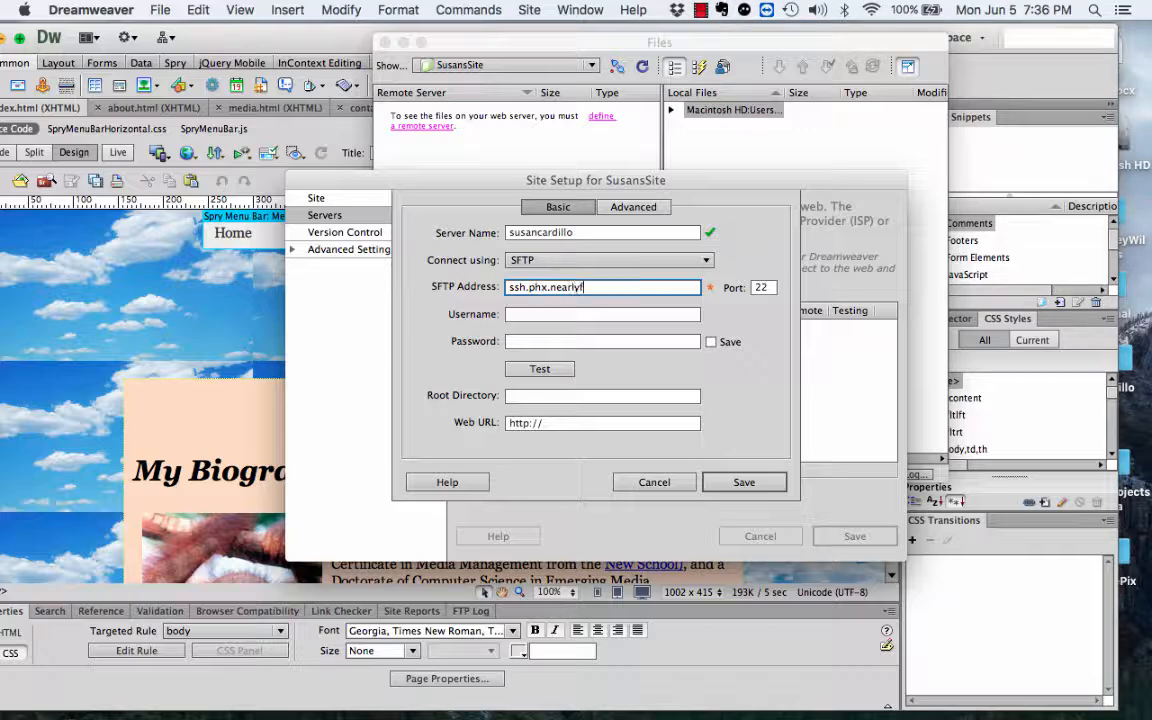
type("reespeech.net")
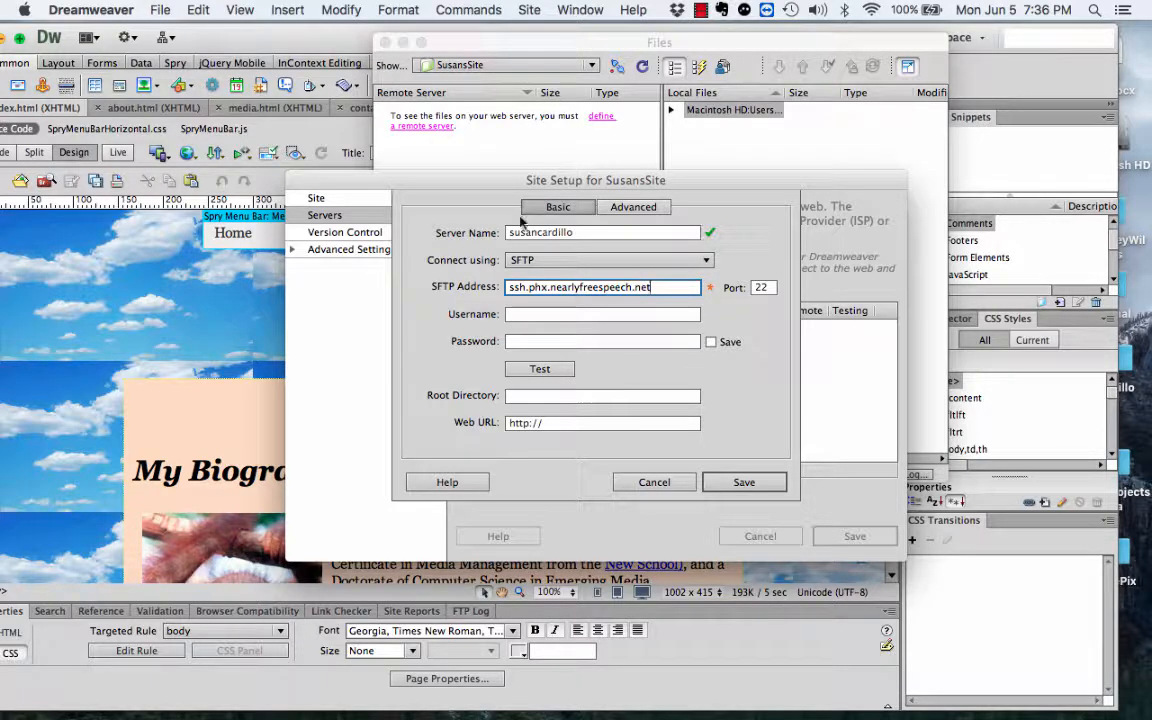
Step: Enter the SFTP username and account password, save it, and pass the connection test
left_click(531, 317)
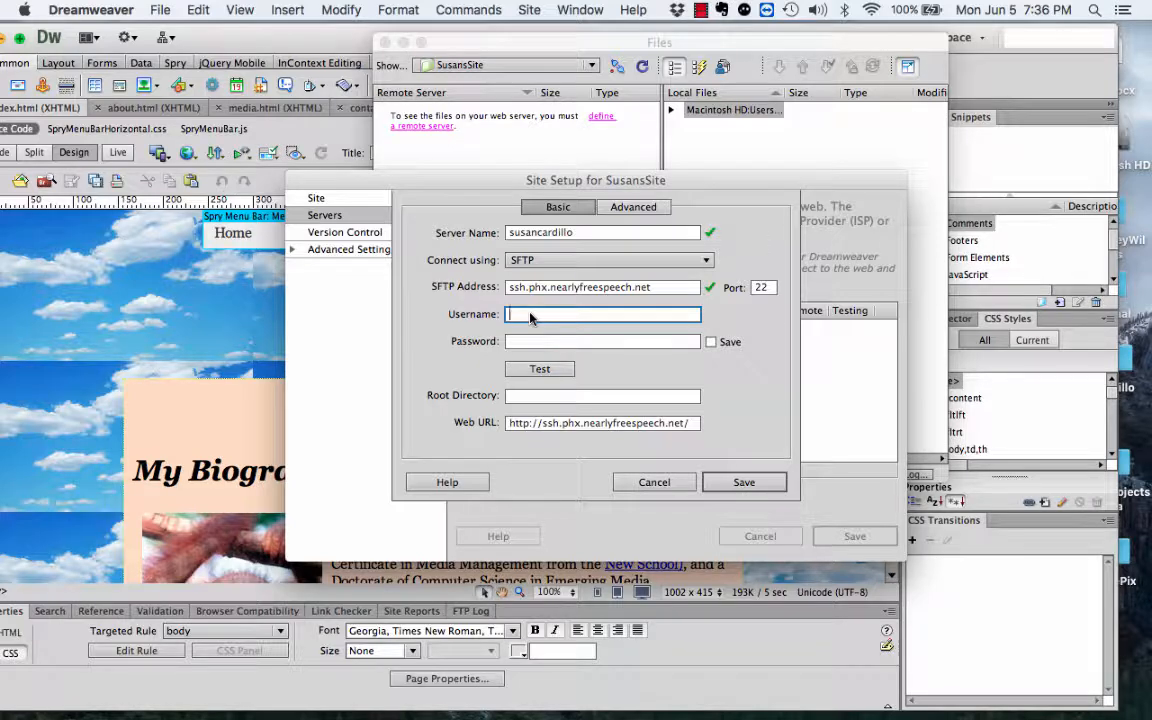
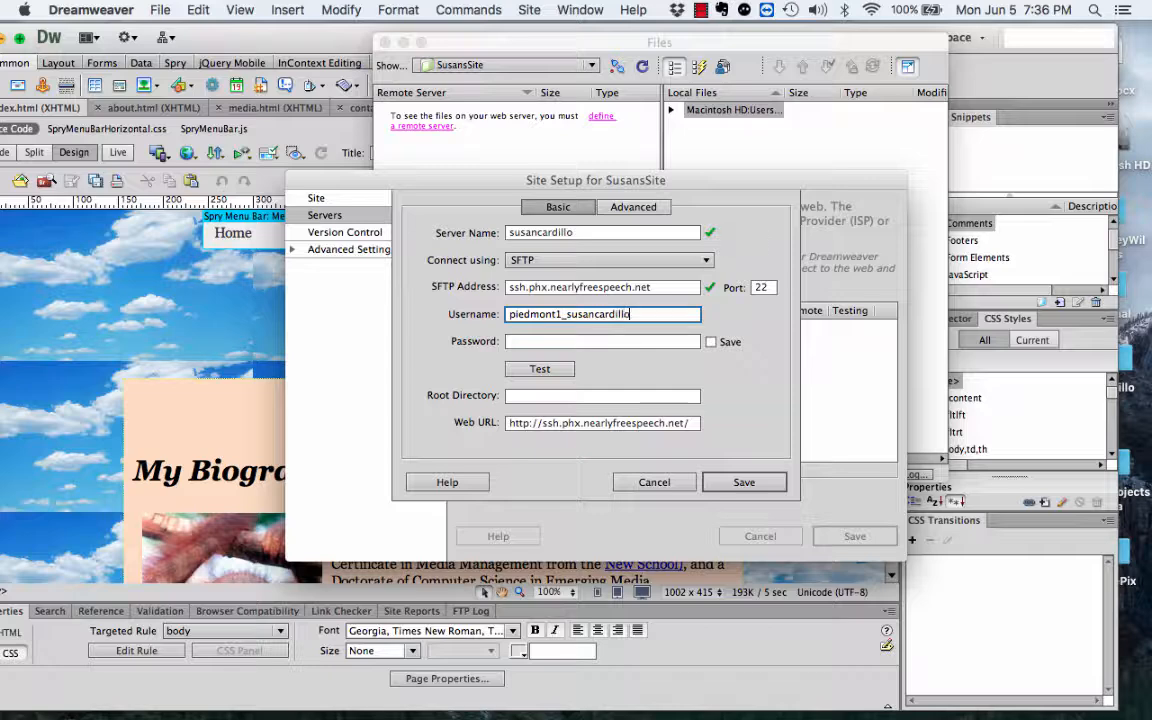
left_click(527, 341)
type("••")
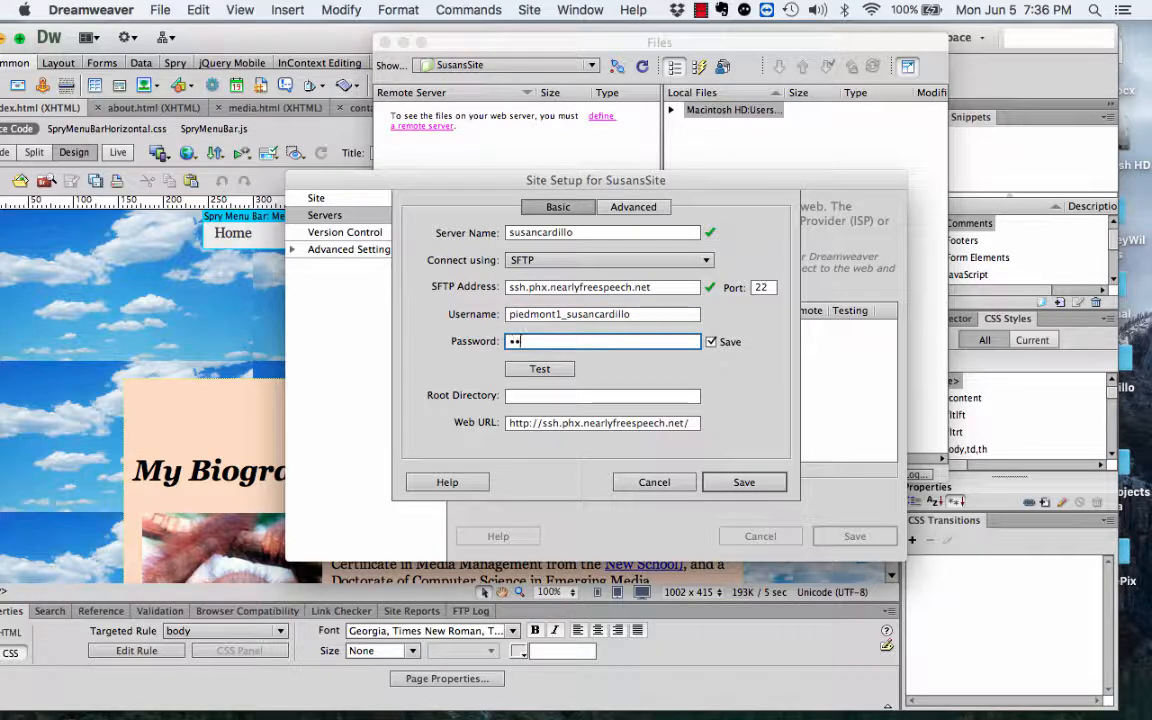
type("•••••••••••••••")
left_click(527, 370)
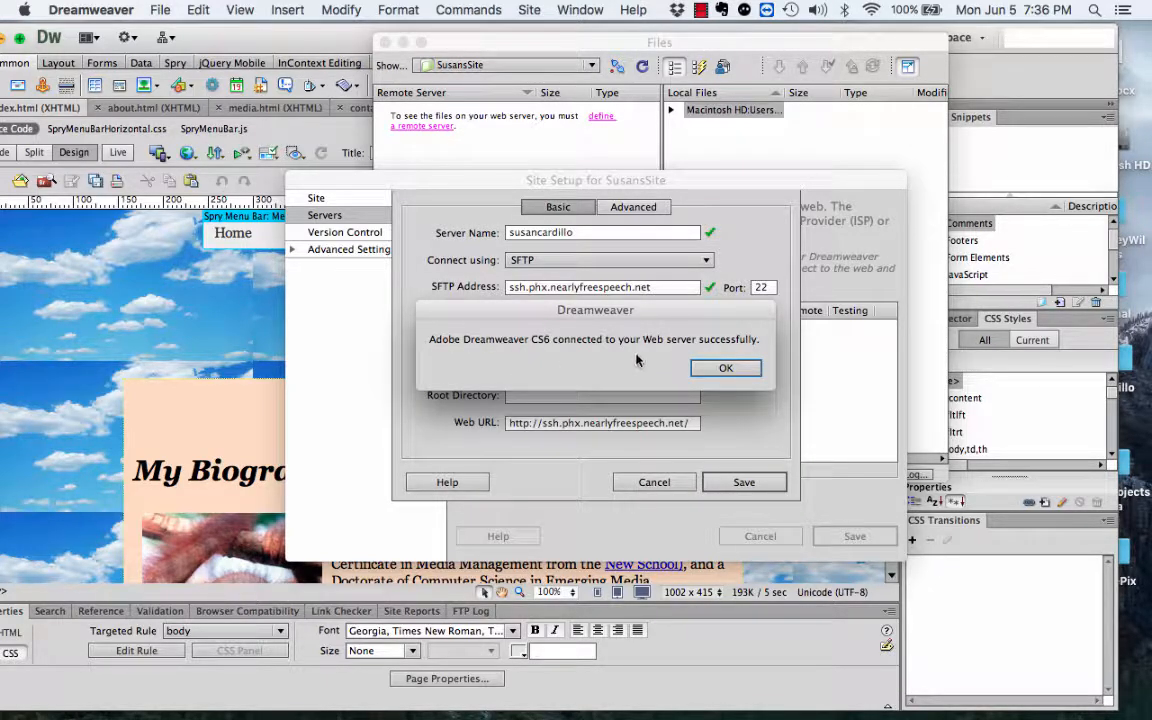
left_click(724, 369)
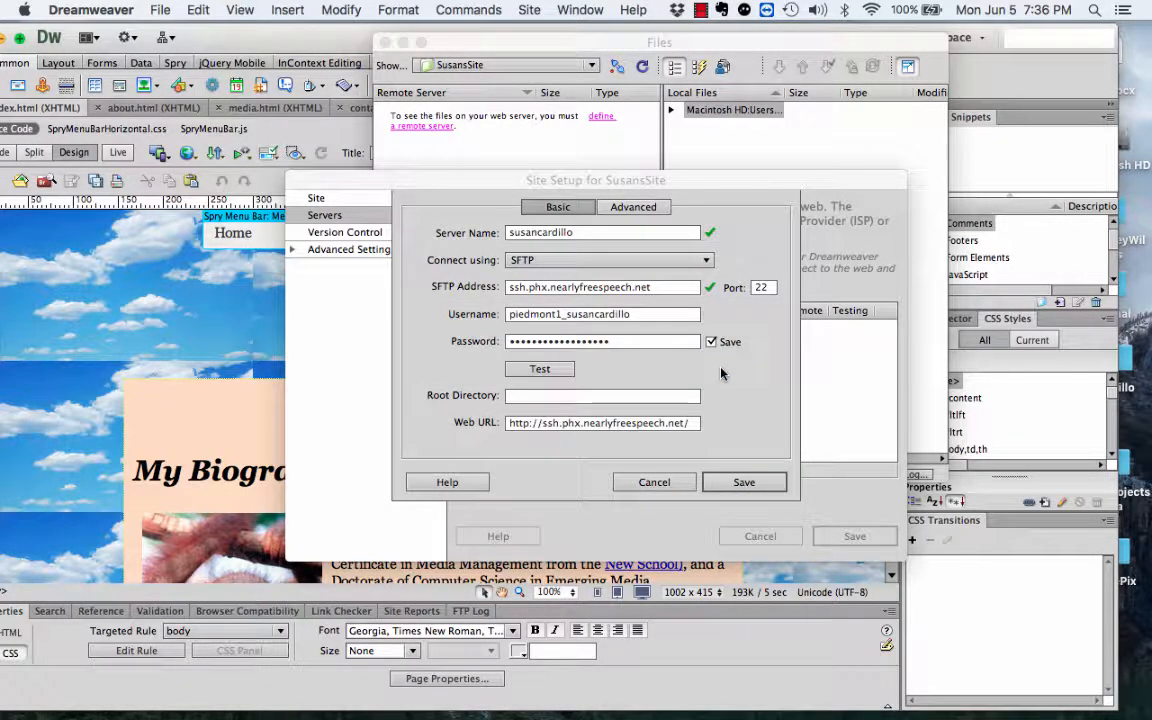
Step: Save the SFTP server and site setup, accepting the shared root folder and cache alerts
left_click(743, 484)
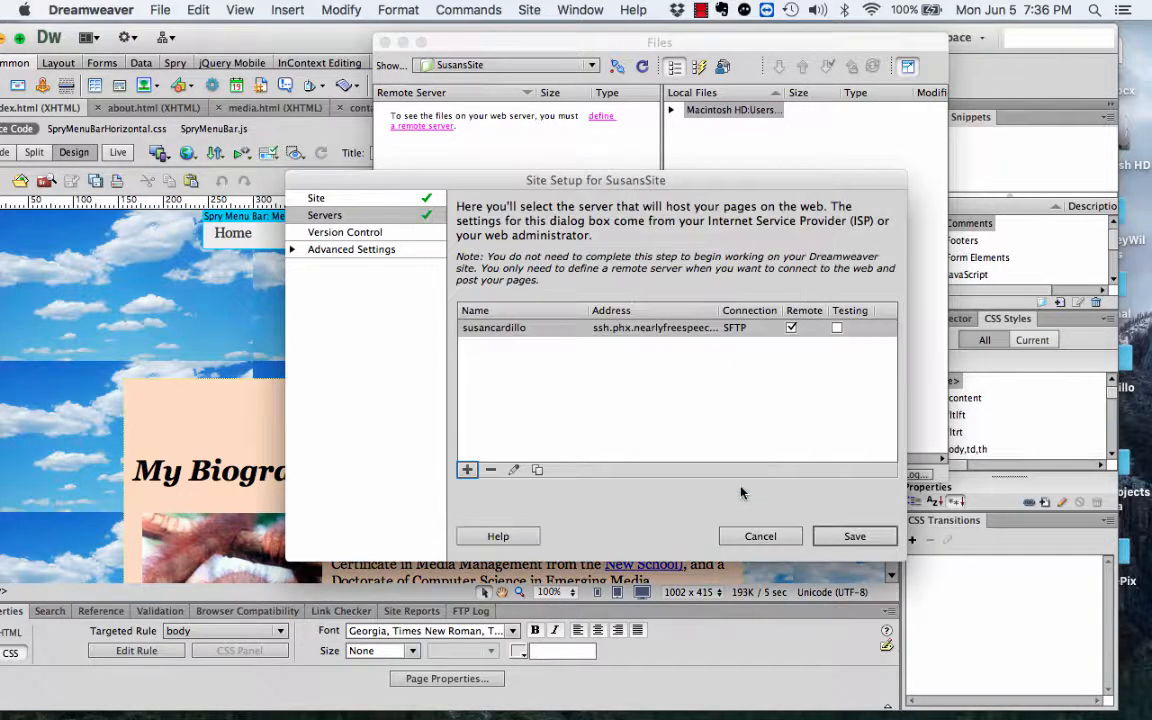
left_click(852, 536)
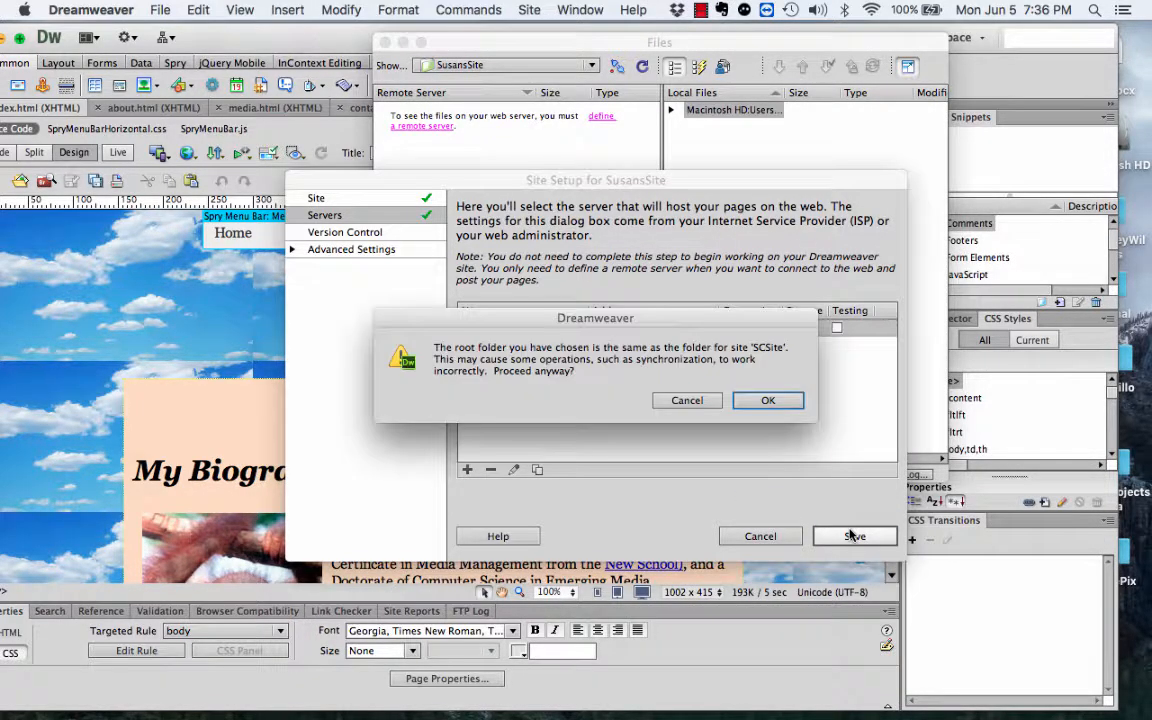
left_click(762, 403)
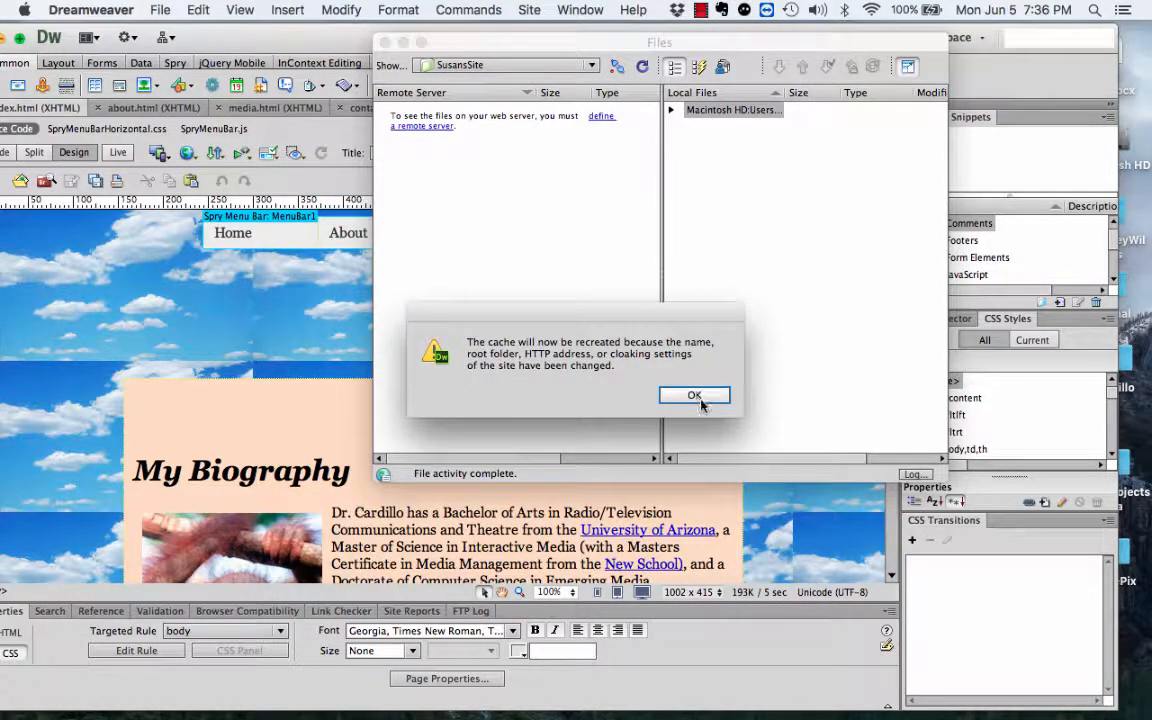
left_click(694, 396)
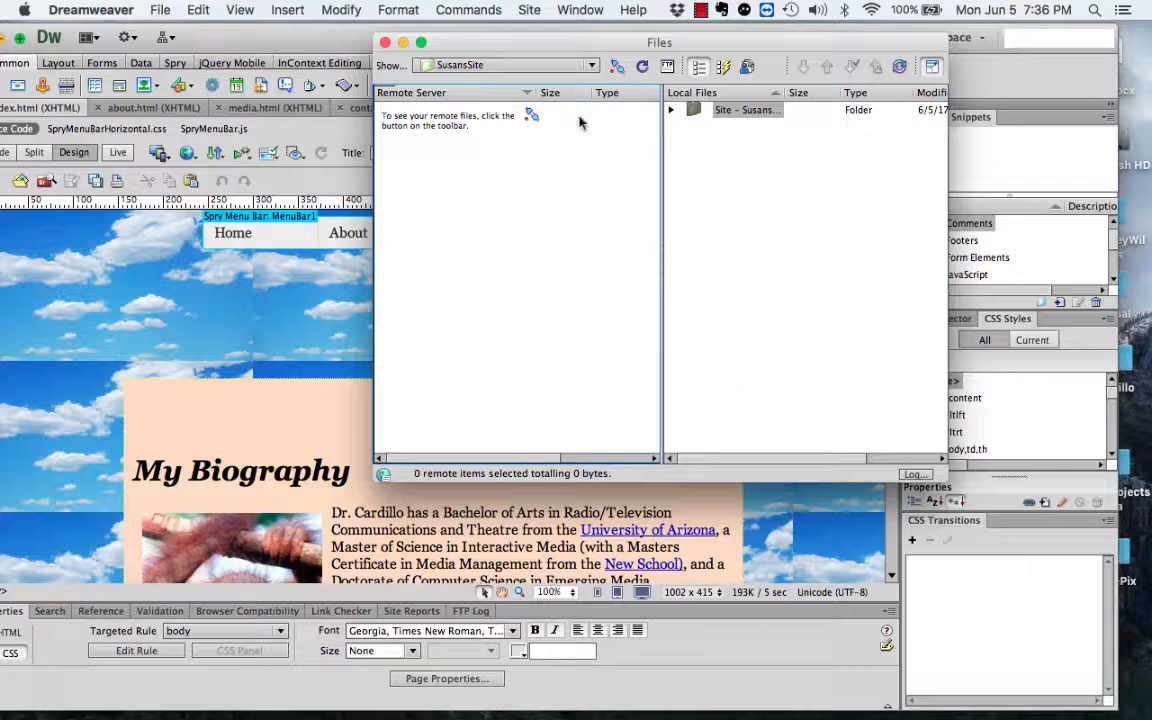
Step: Connect to the remote server to list /home/public/, then select the local site folder
left_click(615, 67)
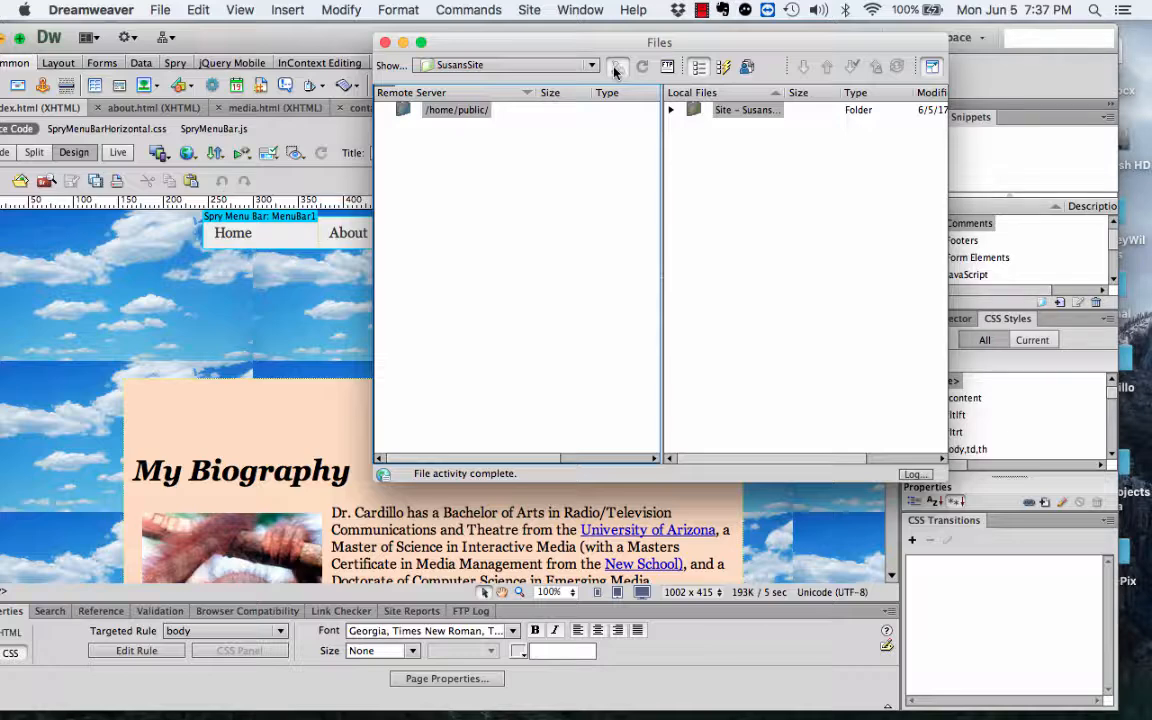
left_click(606, 129)
left_click(705, 112)
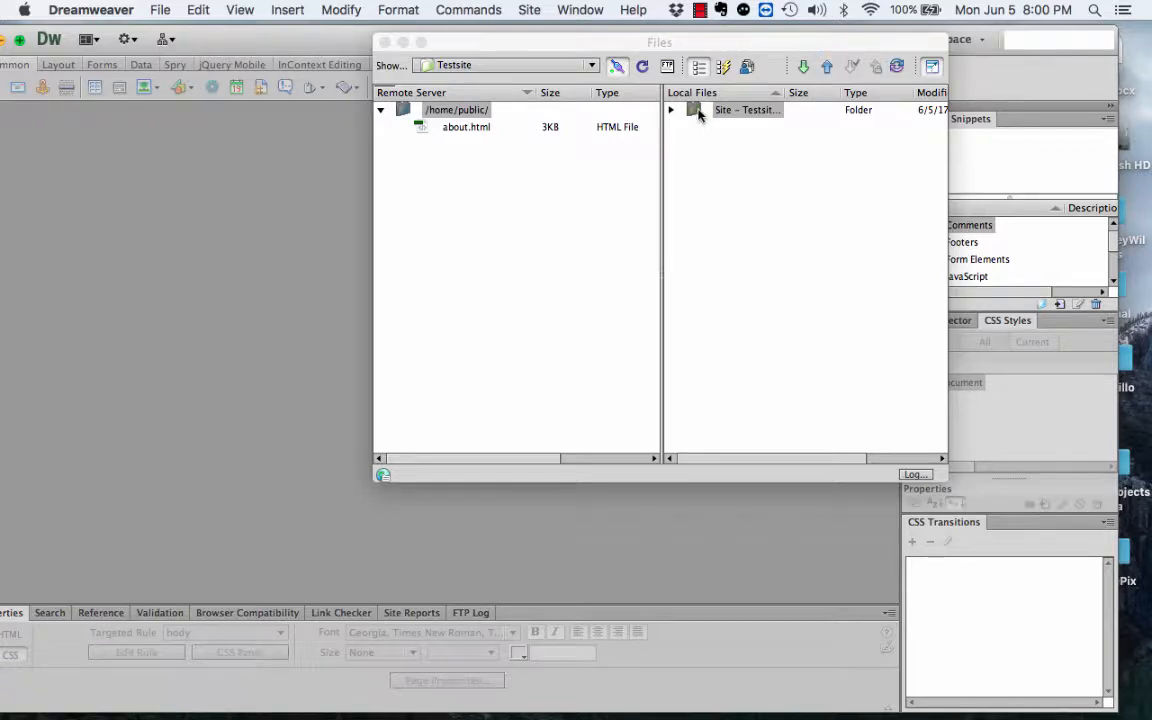
Step: Select the local Testsite root folder and Put the entire site to /home/public/
left_click(671, 110)
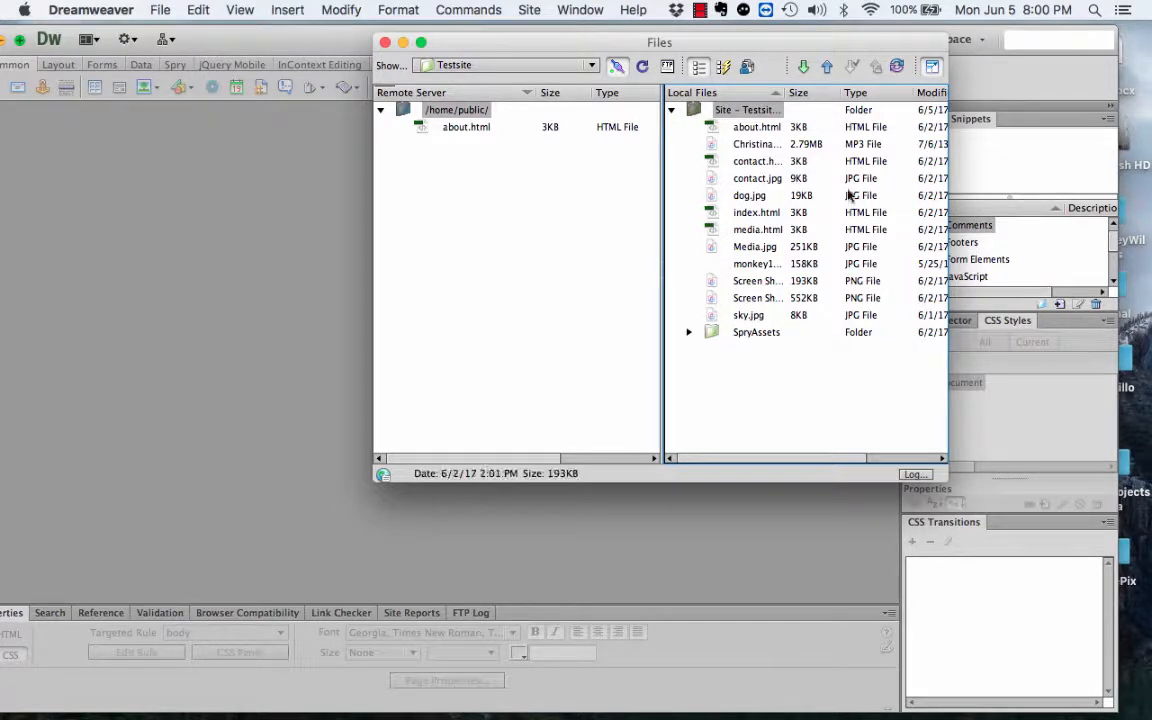
left_click(743, 110)
left_click(826, 66)
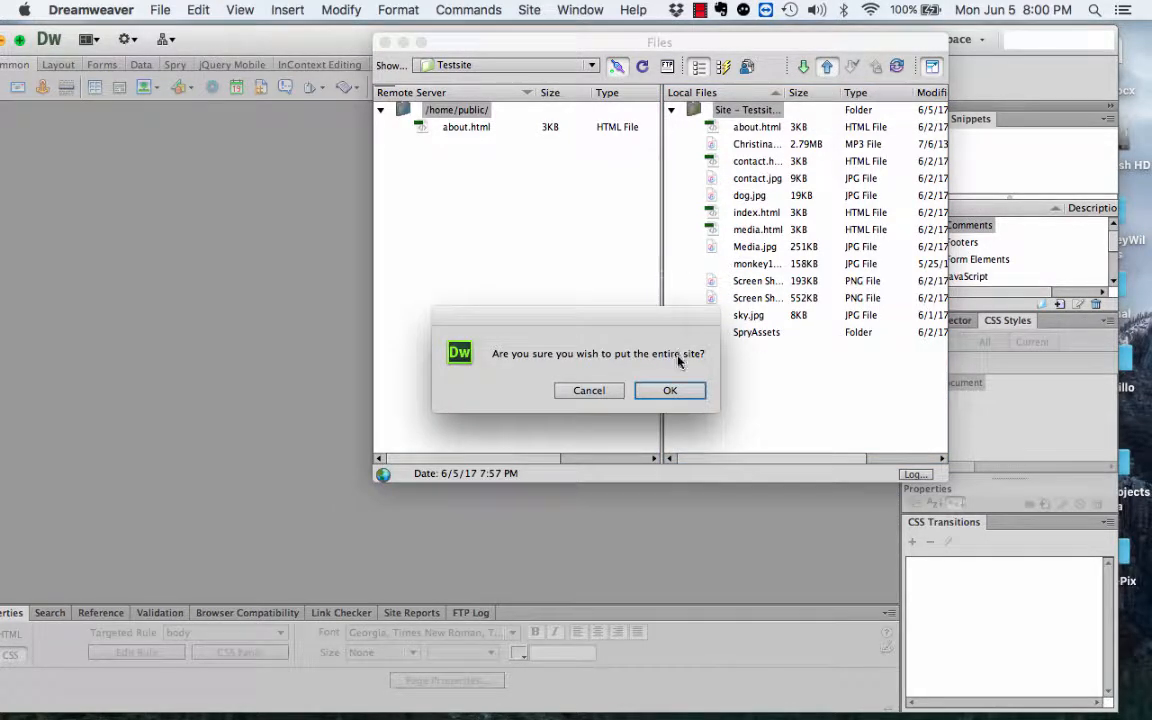
left_click(676, 392)
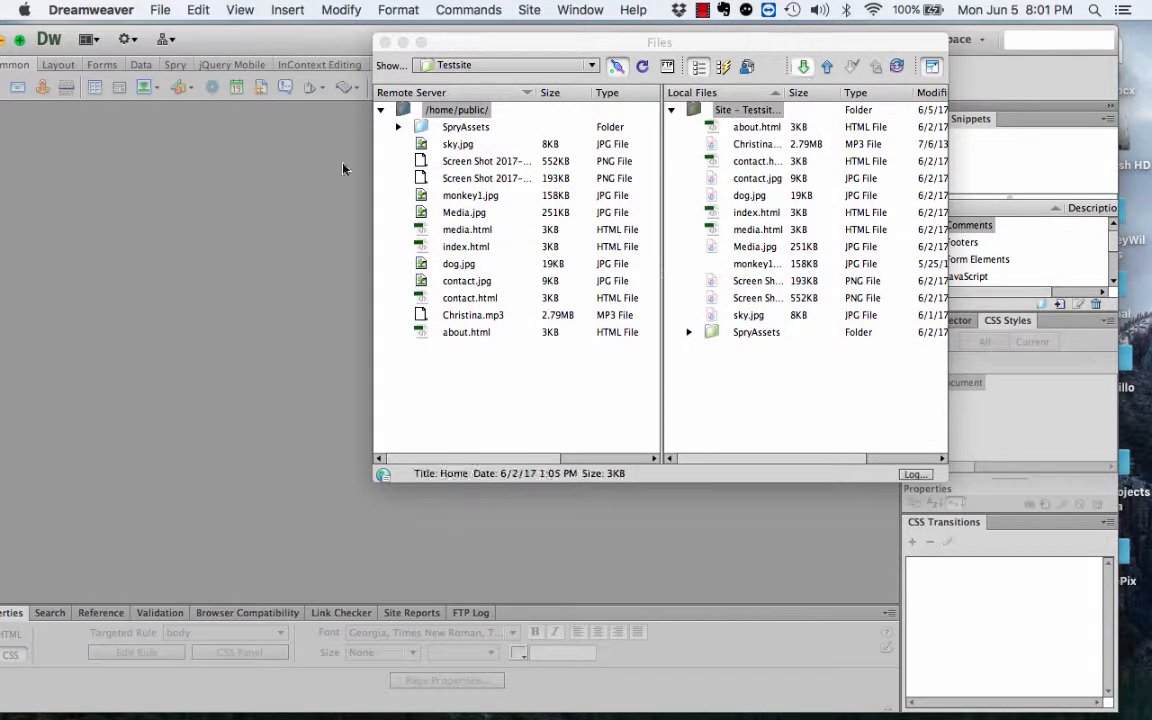
Step: Return to Safari's NearlyFreeSpeech sites page and open the live site at its nfshost.com address
mouse_move(838, 704)
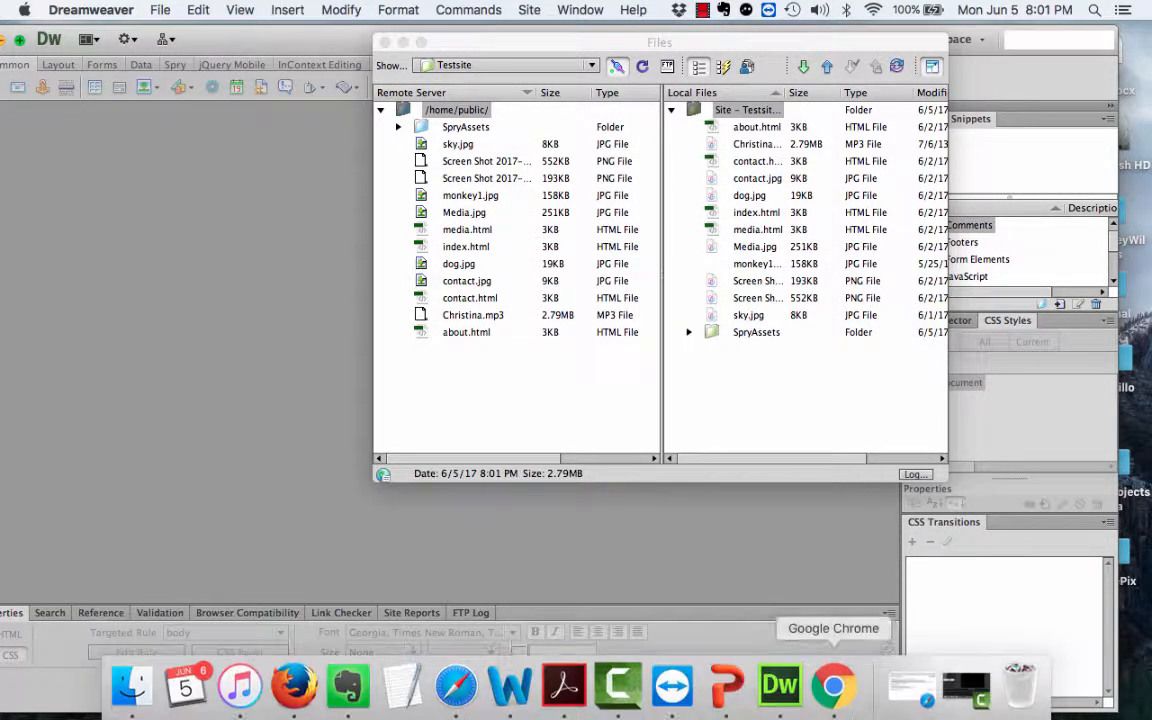
left_click(927, 700)
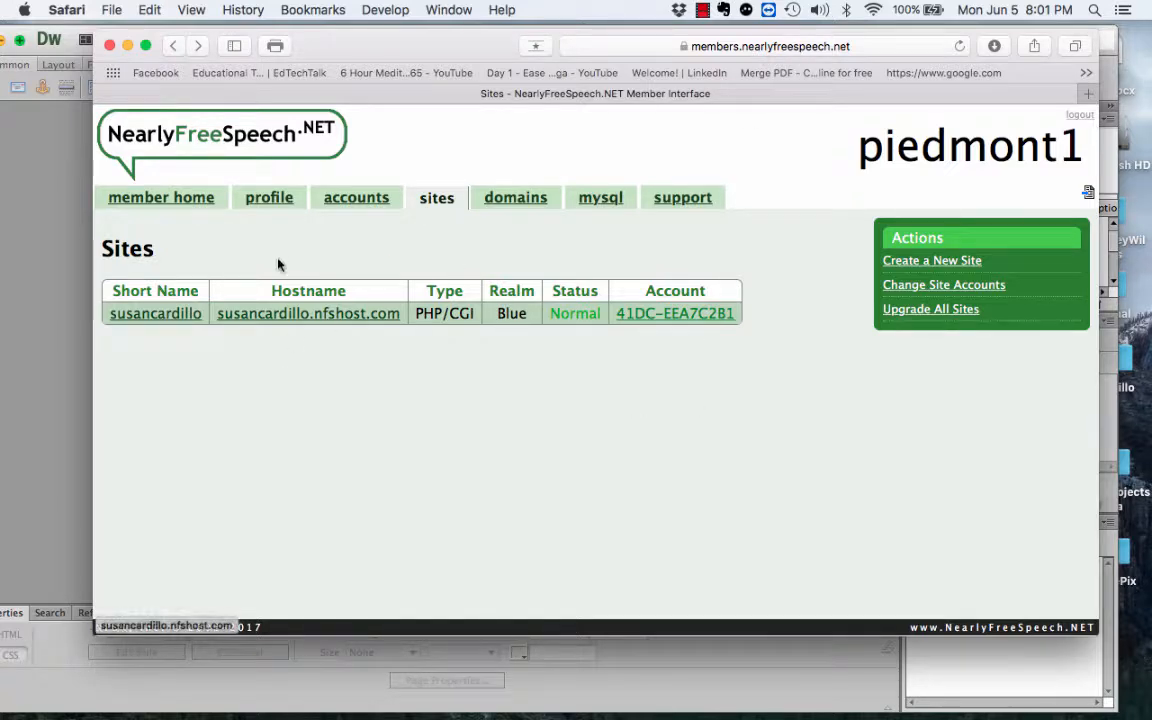
left_click(264, 326)
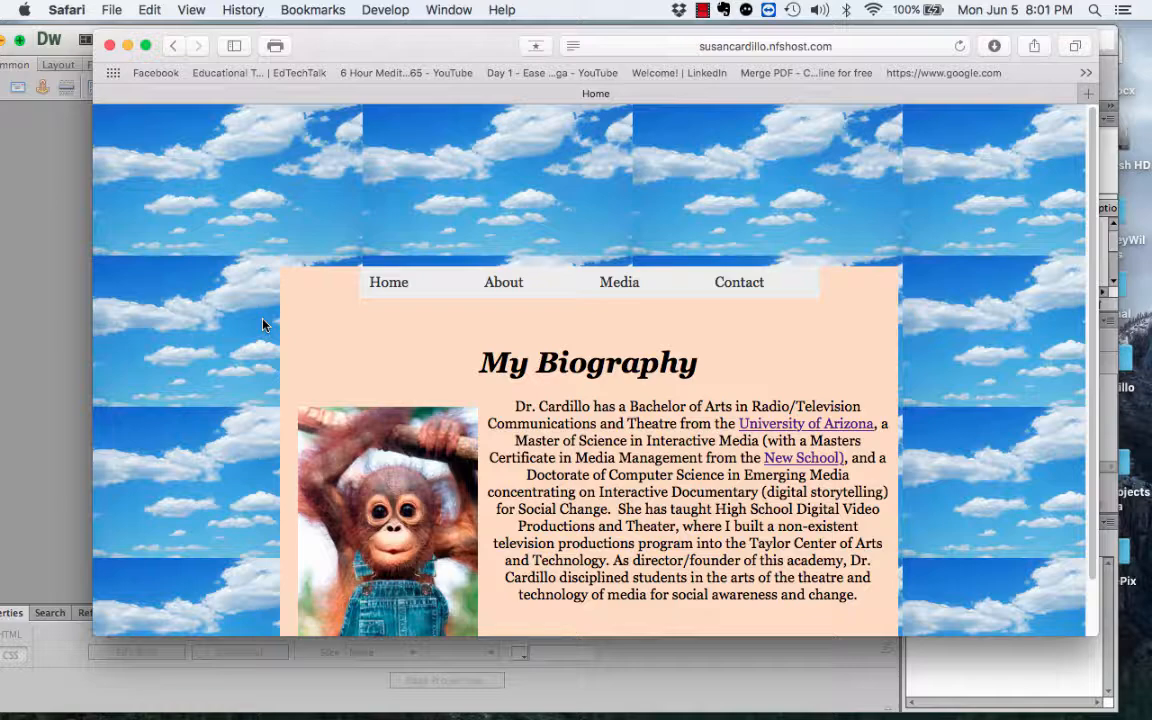
scroll(264, 325, "down", 2)
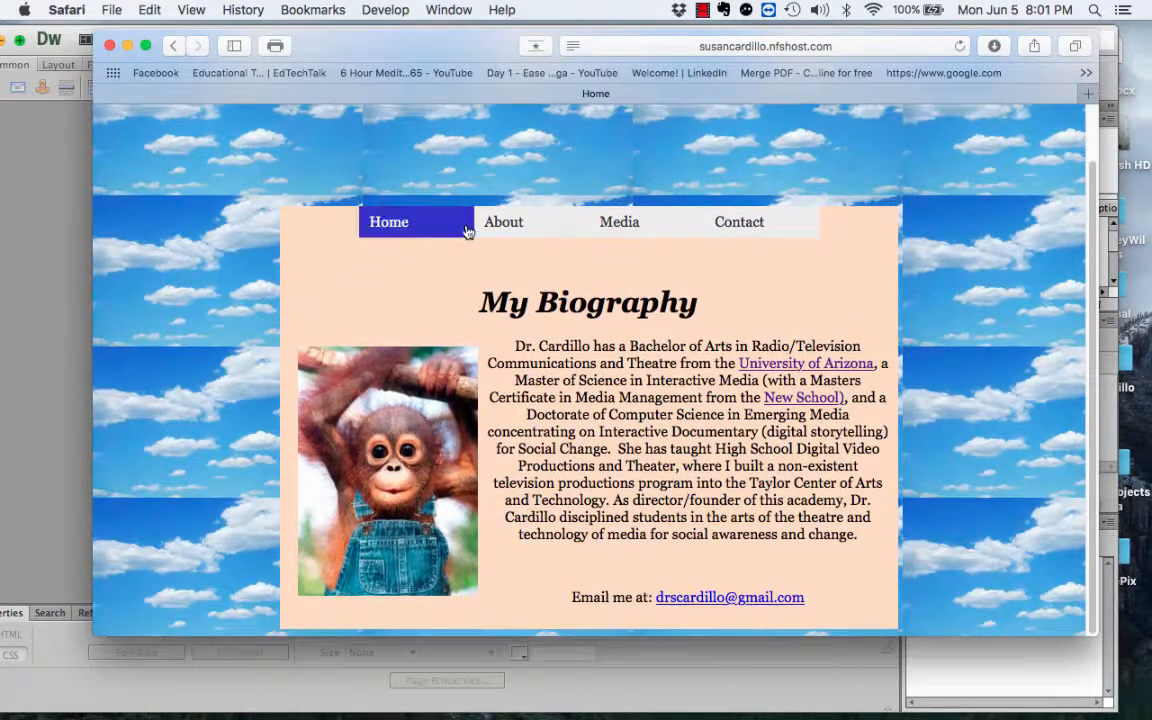
Step: Browse the live site's About and Home pages, then open its Media page
left_click(499, 228)
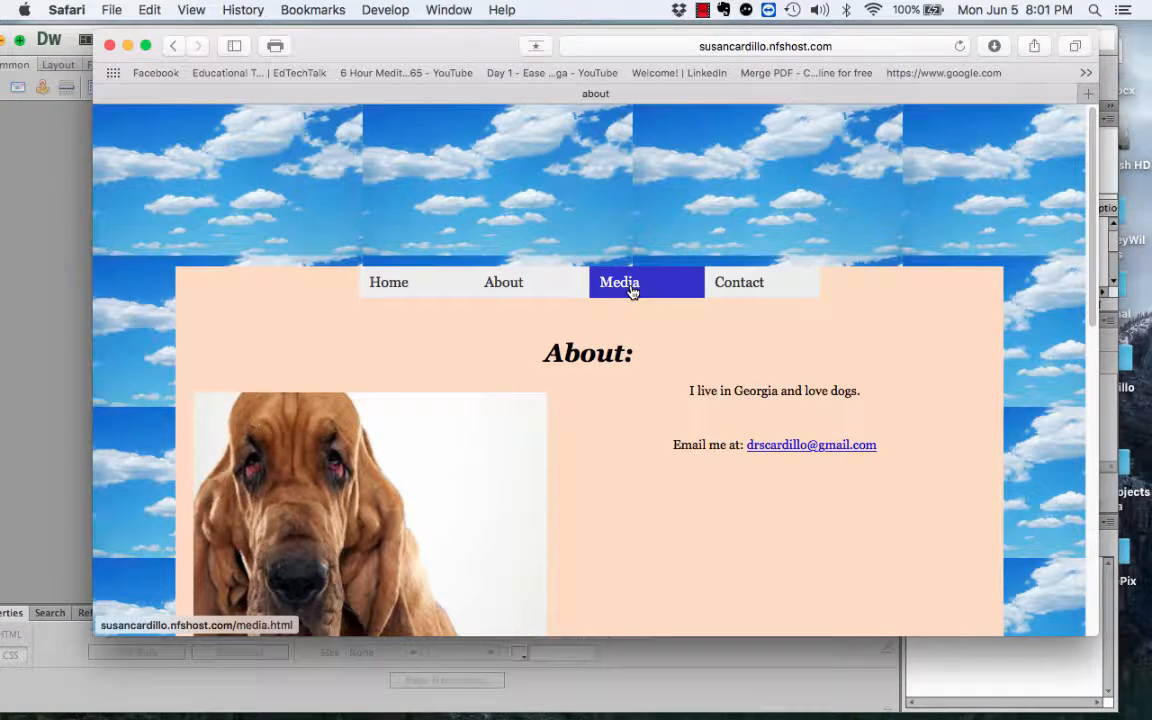
scroll(590, 592, "down", 6)
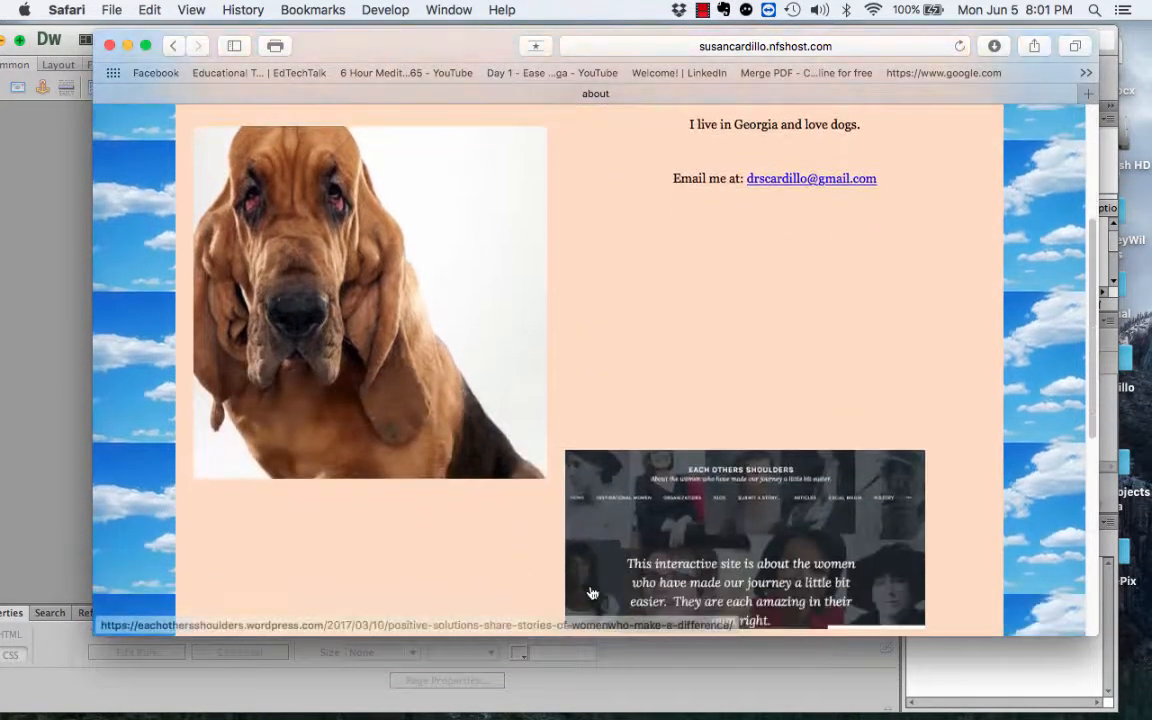
scroll(590, 592, "up", 6)
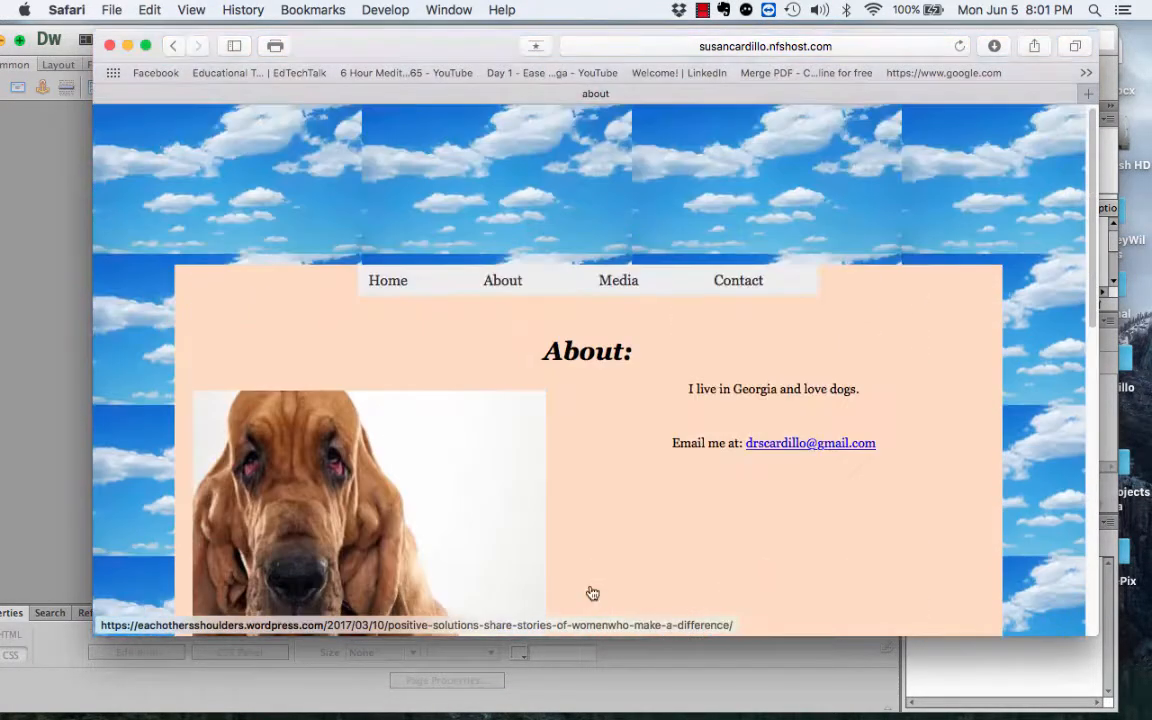
left_click(387, 292)
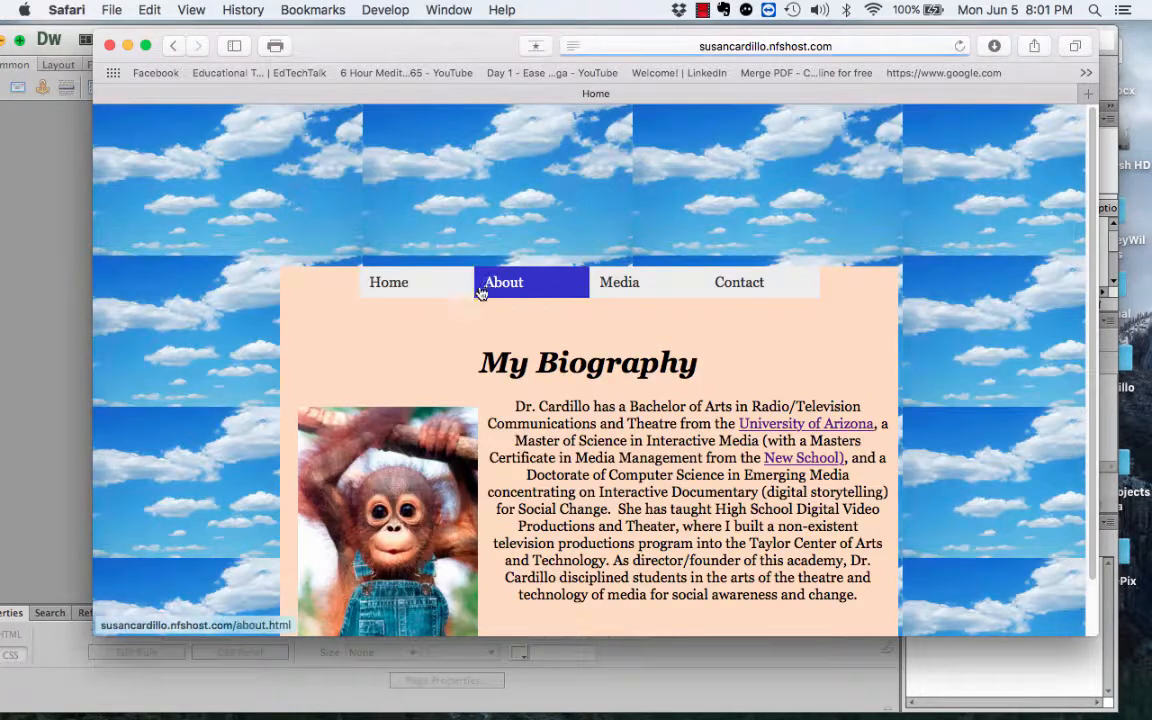
left_click(486, 291)
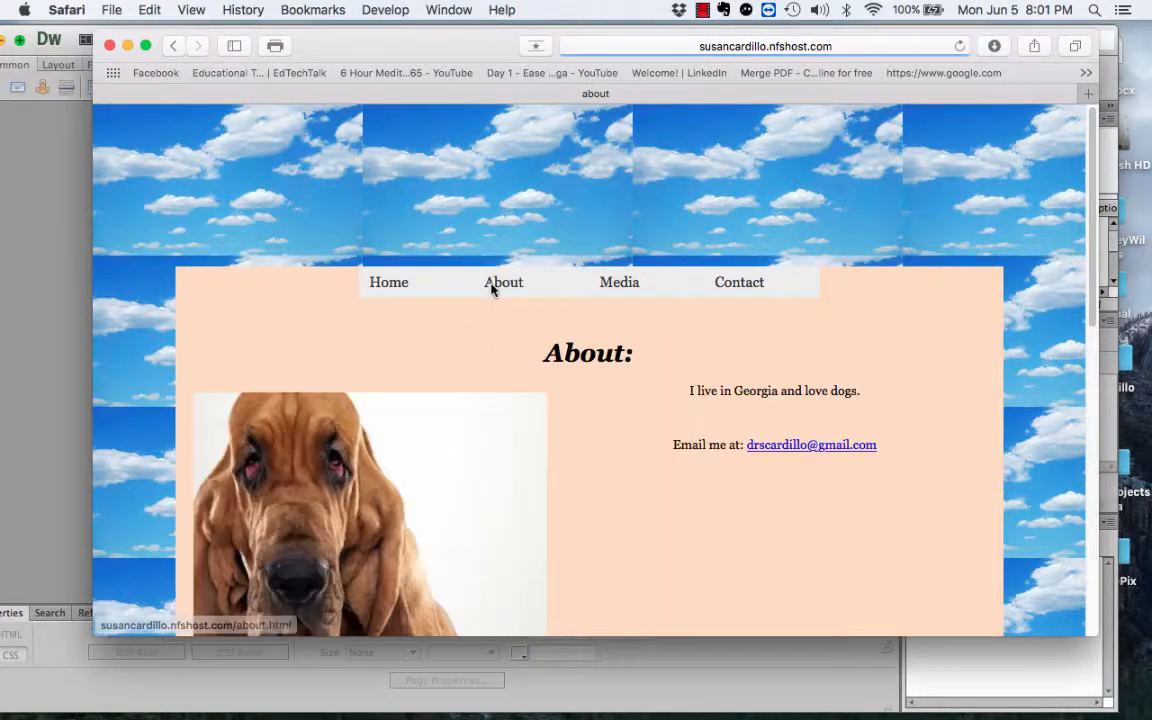
left_click(617, 292)
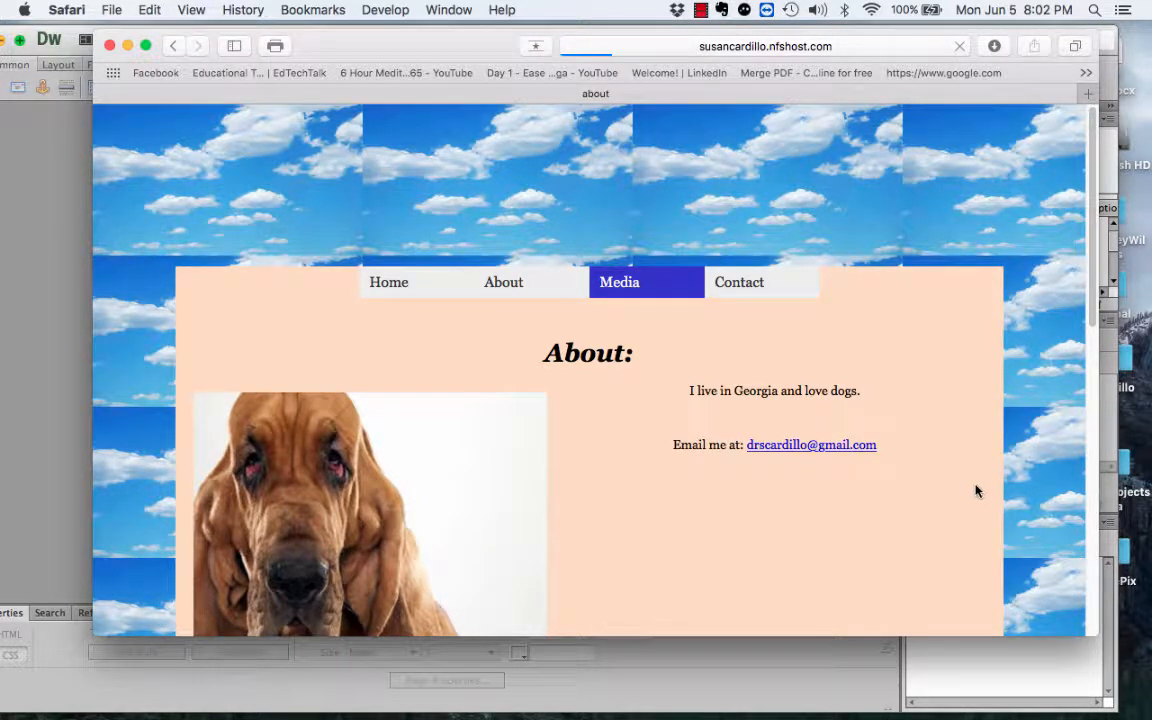
Step: Review the live Media page's video, audio, Twitter and Instagram sections, then close Safari
scroll(976, 491, "down", 3)
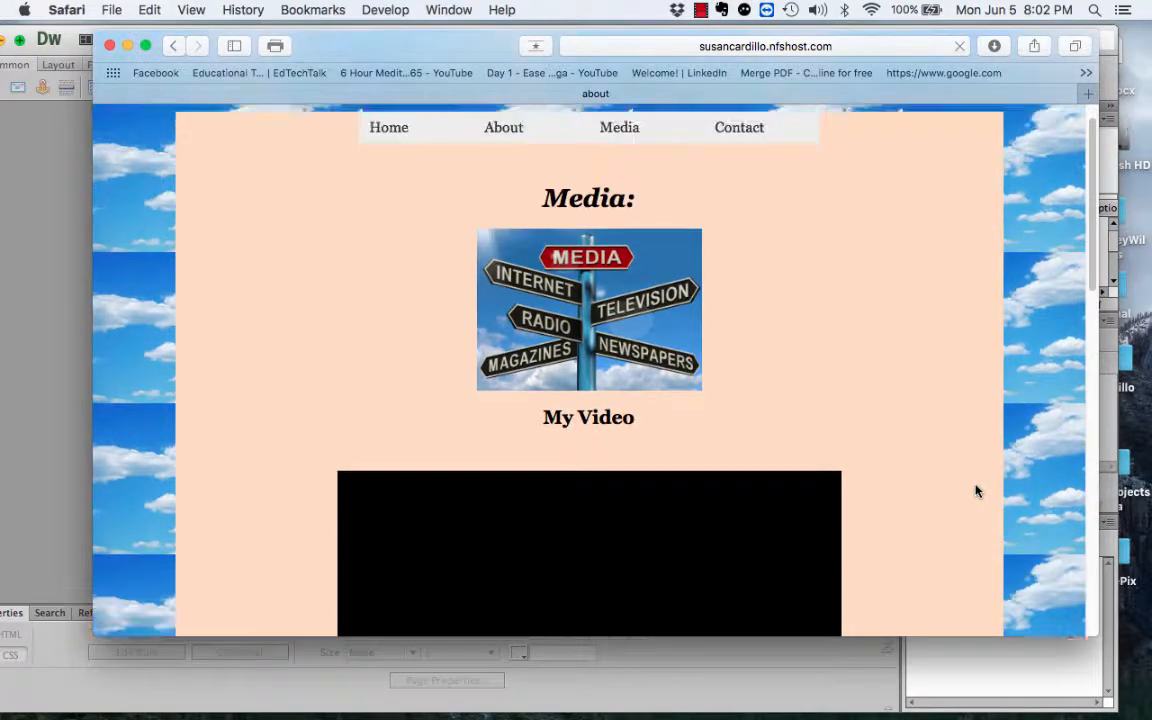
scroll(976, 491, "down", 10)
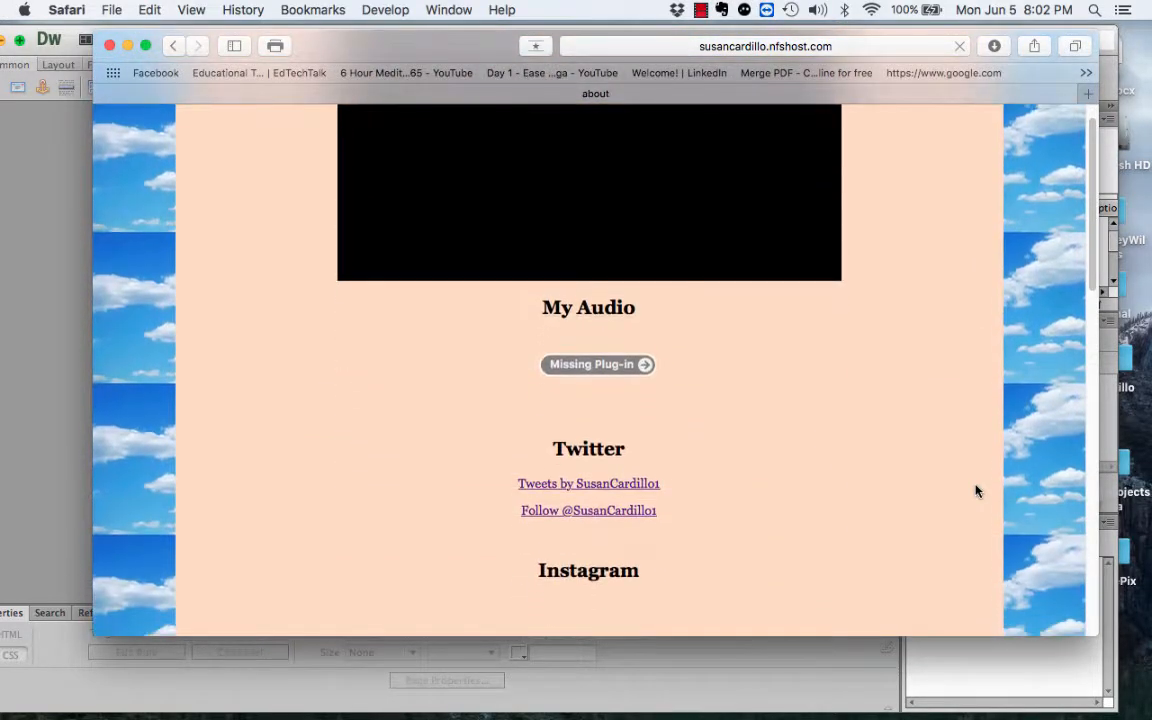
scroll(823, 424, "down", 2)
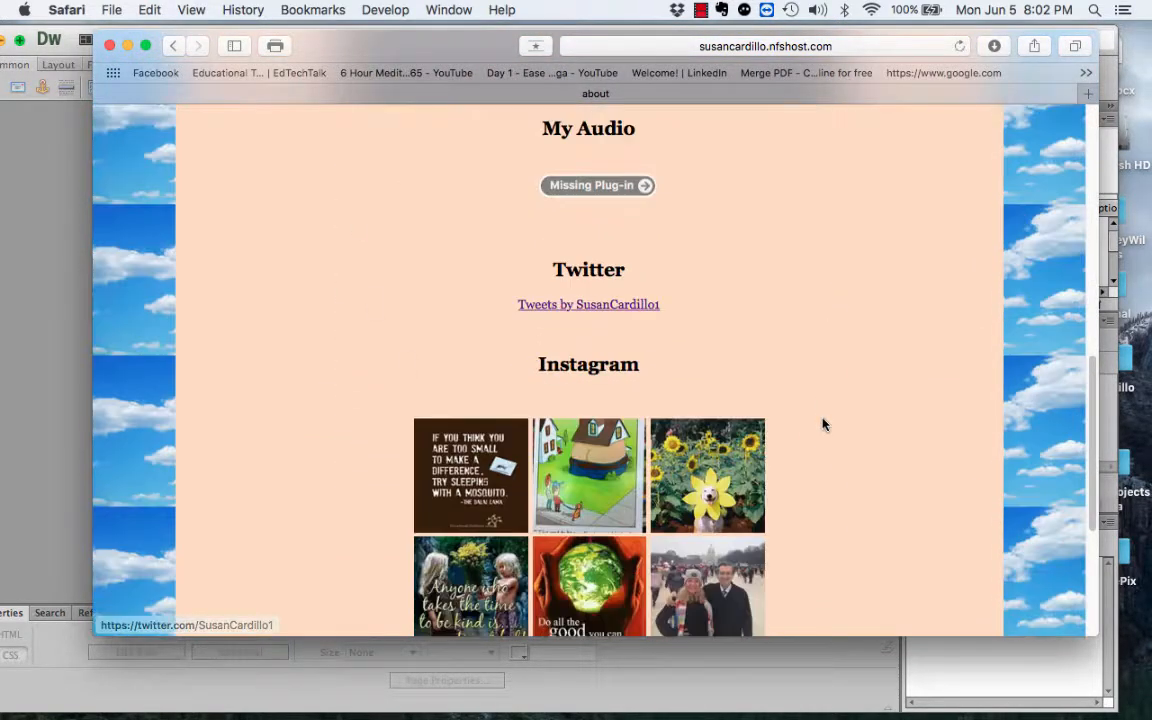
scroll(823, 424, "down", 4)
scroll(823, 424, "up", 20)
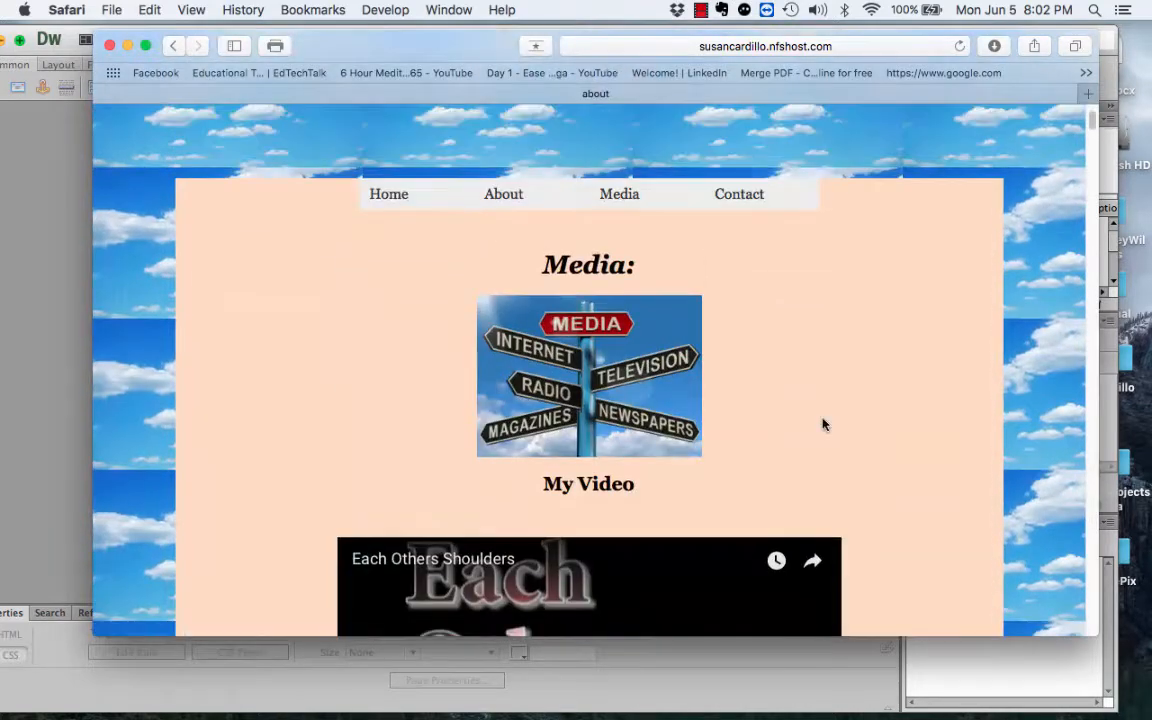
scroll(823, 424, "down", 15)
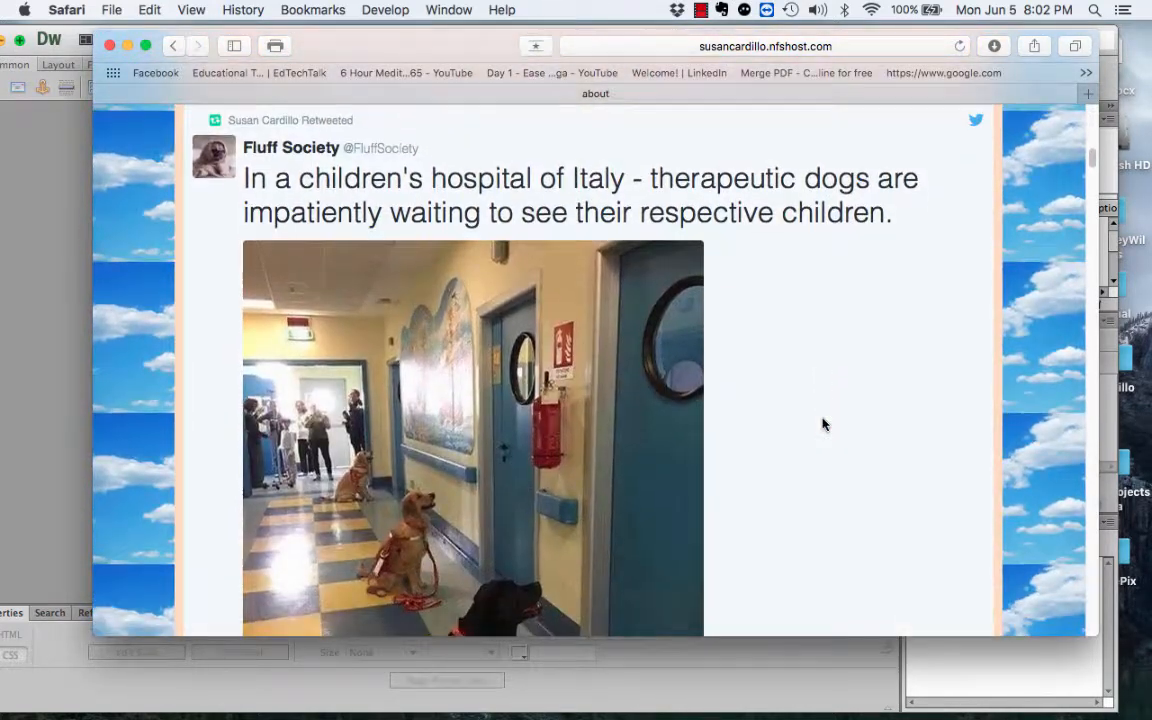
scroll(823, 424, "down", 5)
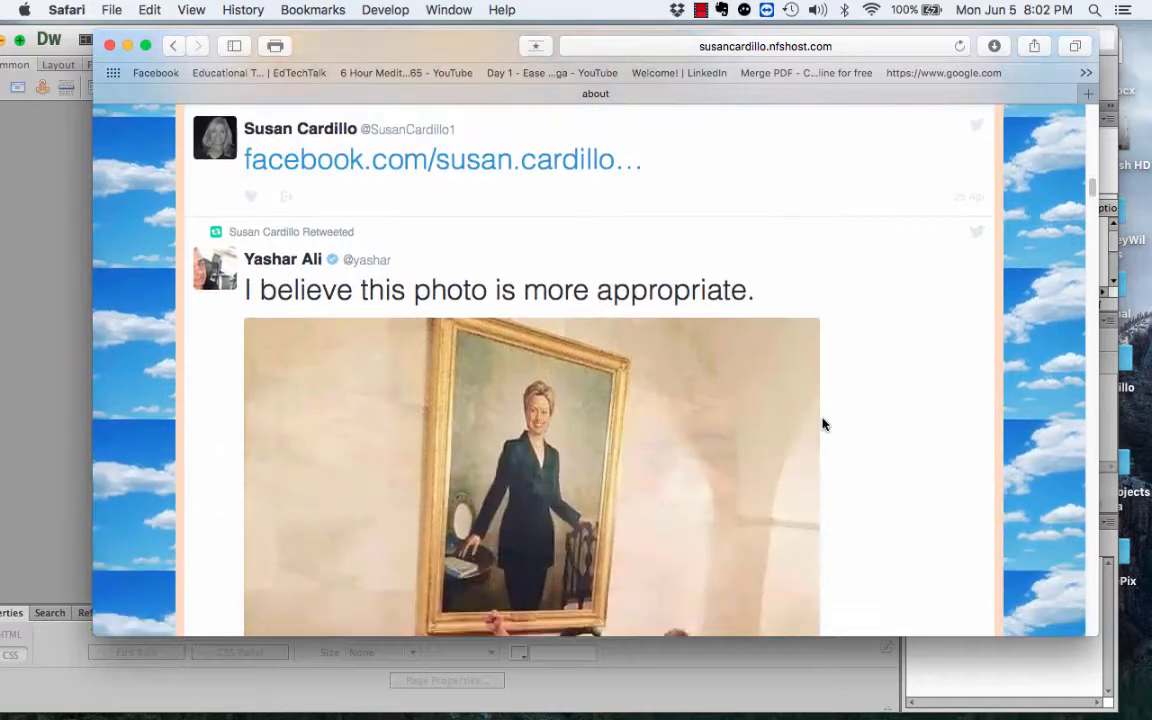
scroll(823, 424, "up", 4)
scroll(823, 424, "up", 4)
scroll(823, 424, "down", 9)
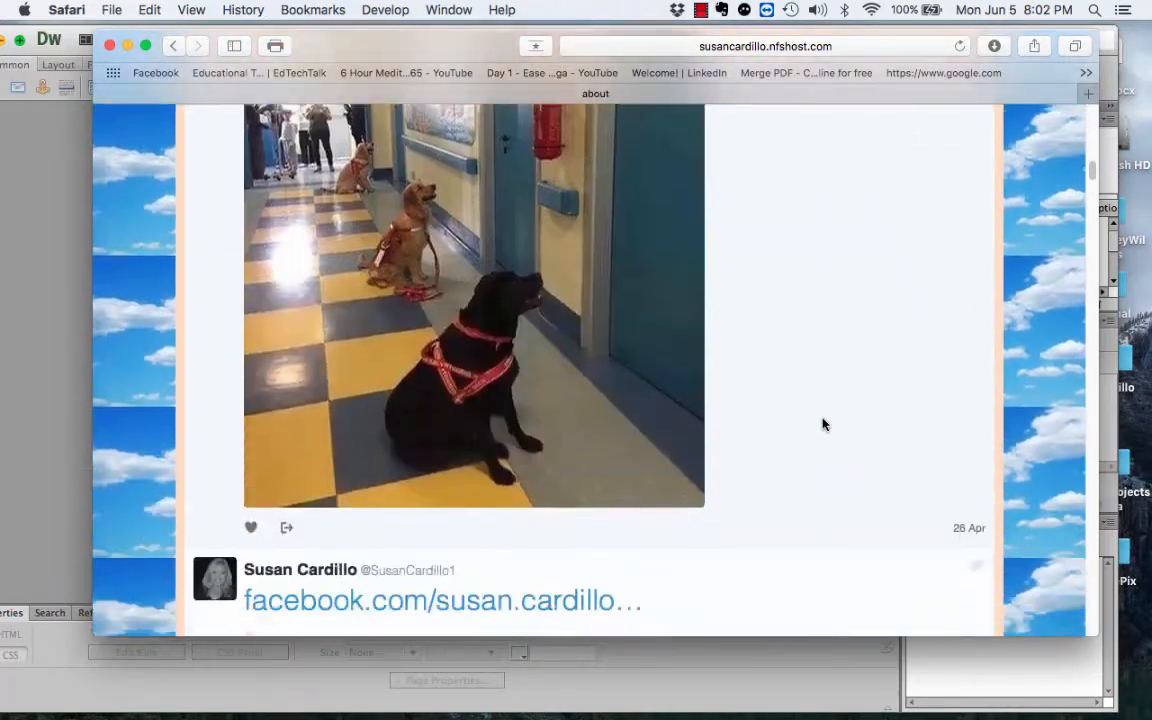
scroll(823, 424, "down", 10)
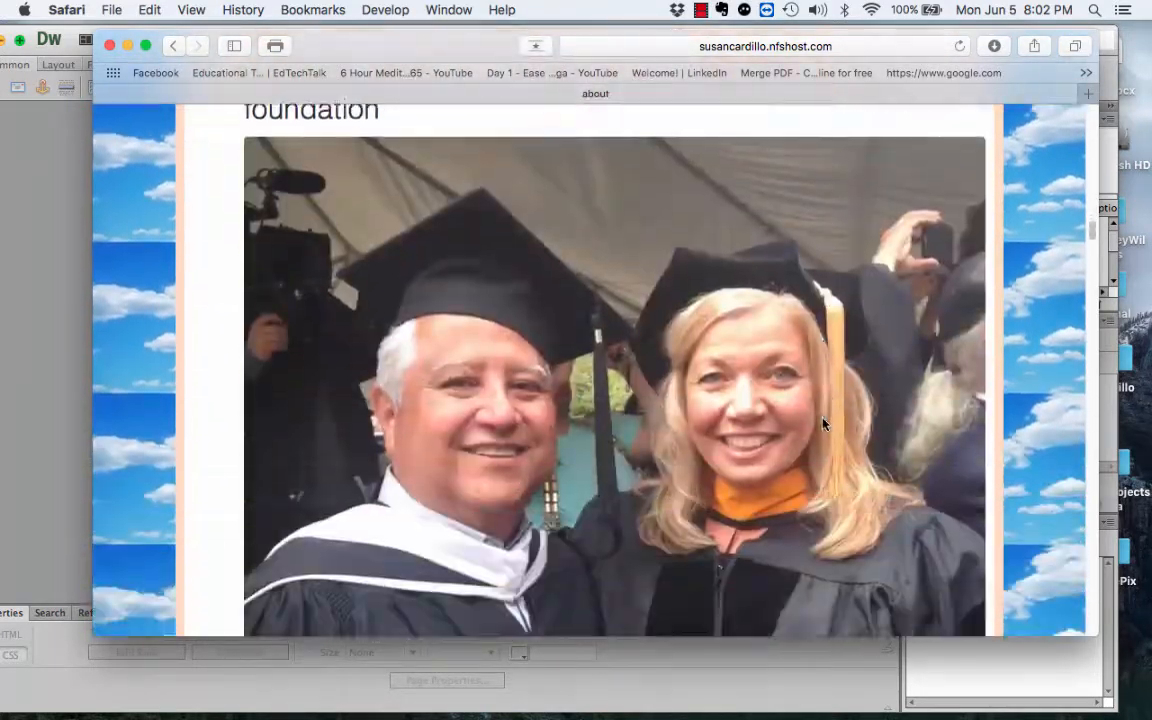
scroll(823, 426, "up", 15)
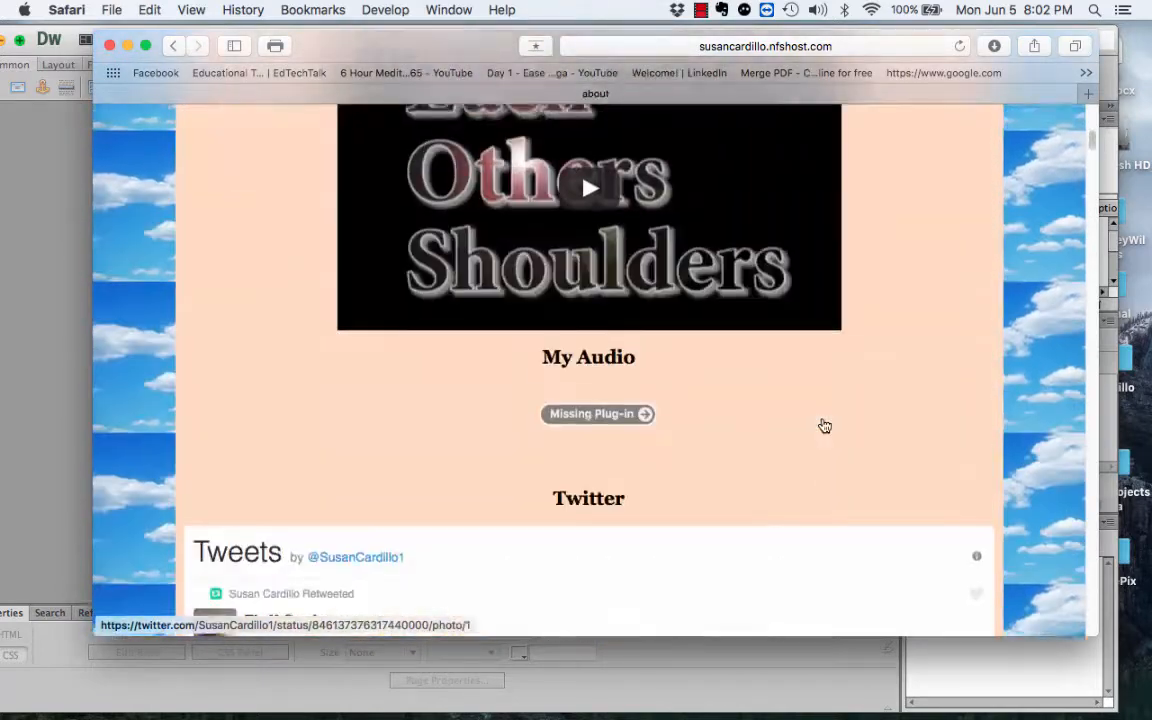
scroll(823, 426, "up", 5)
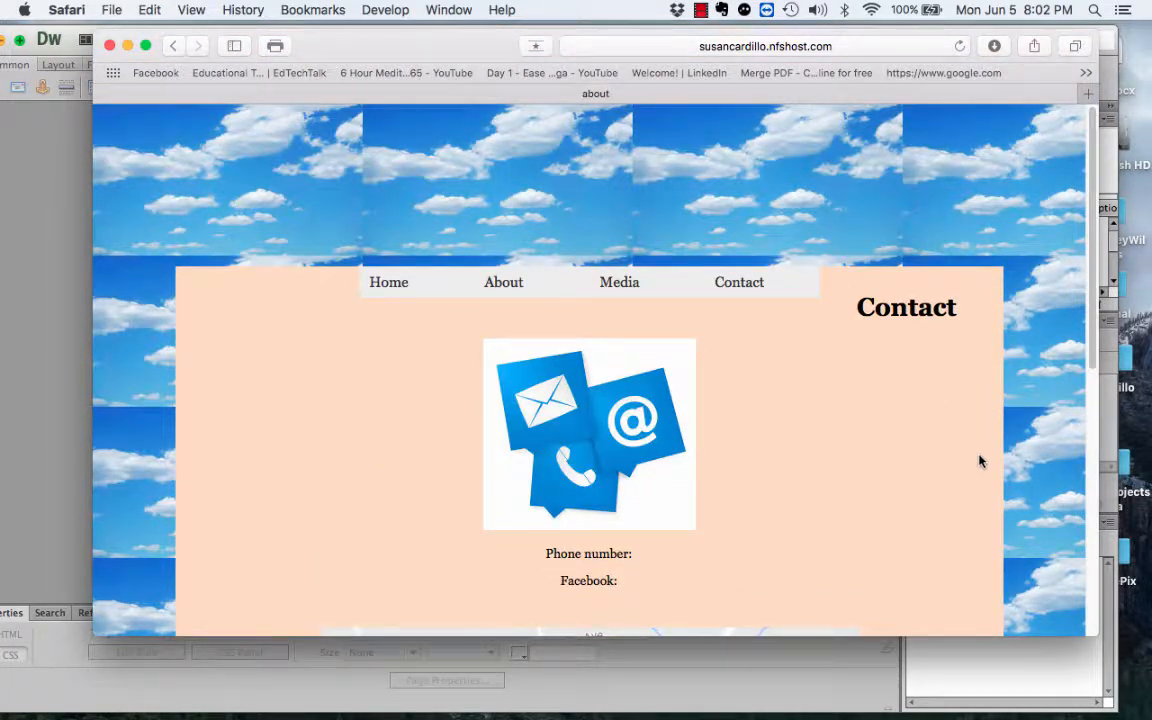
left_click(111, 46)
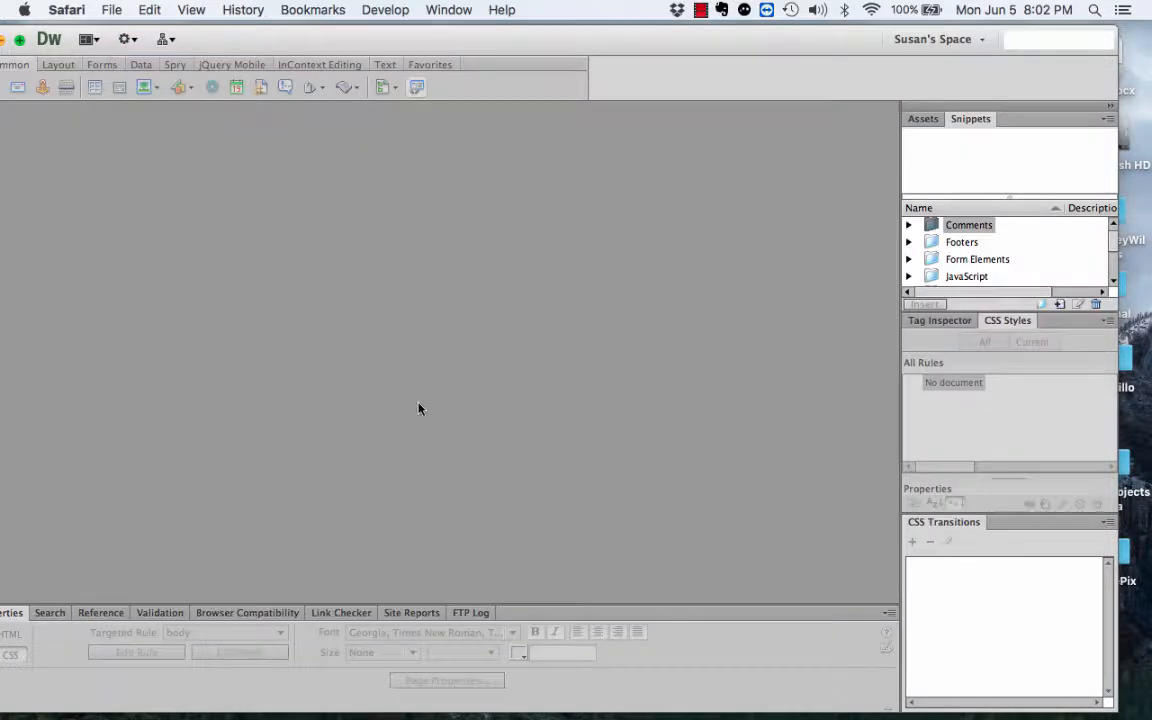
Step: Expand the Files panel and connect, listing remote /home/public/ files beside local Testsite files
left_click(768, 198)
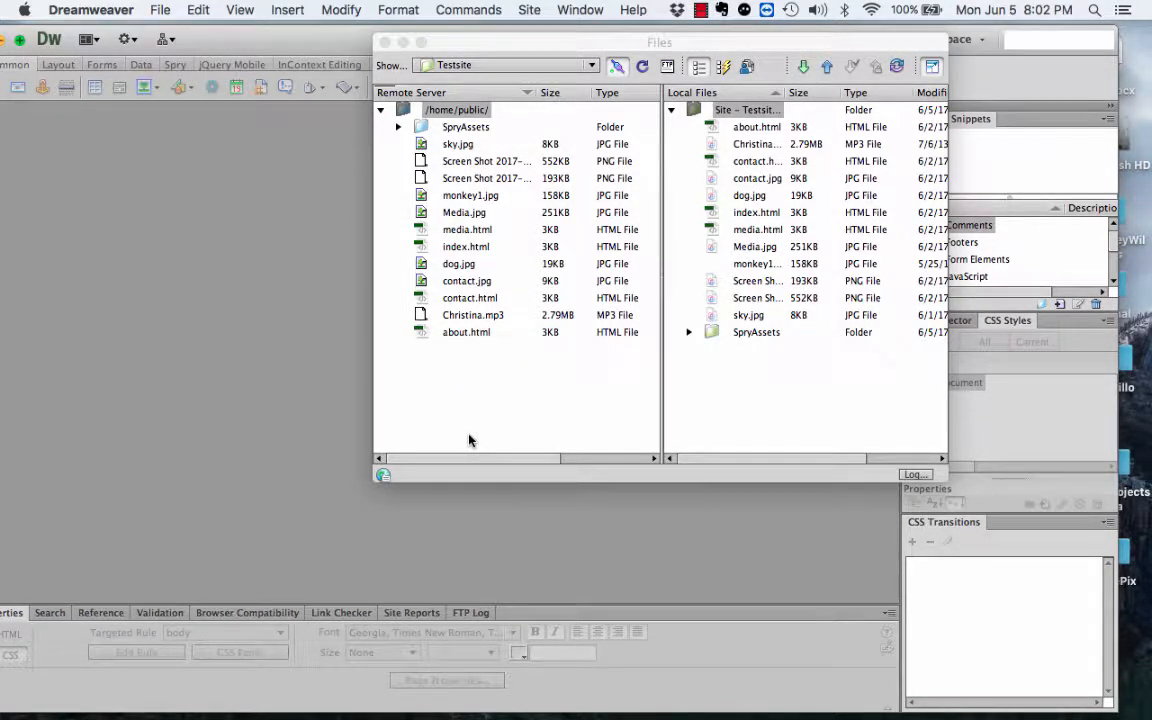
left_click(617, 67)
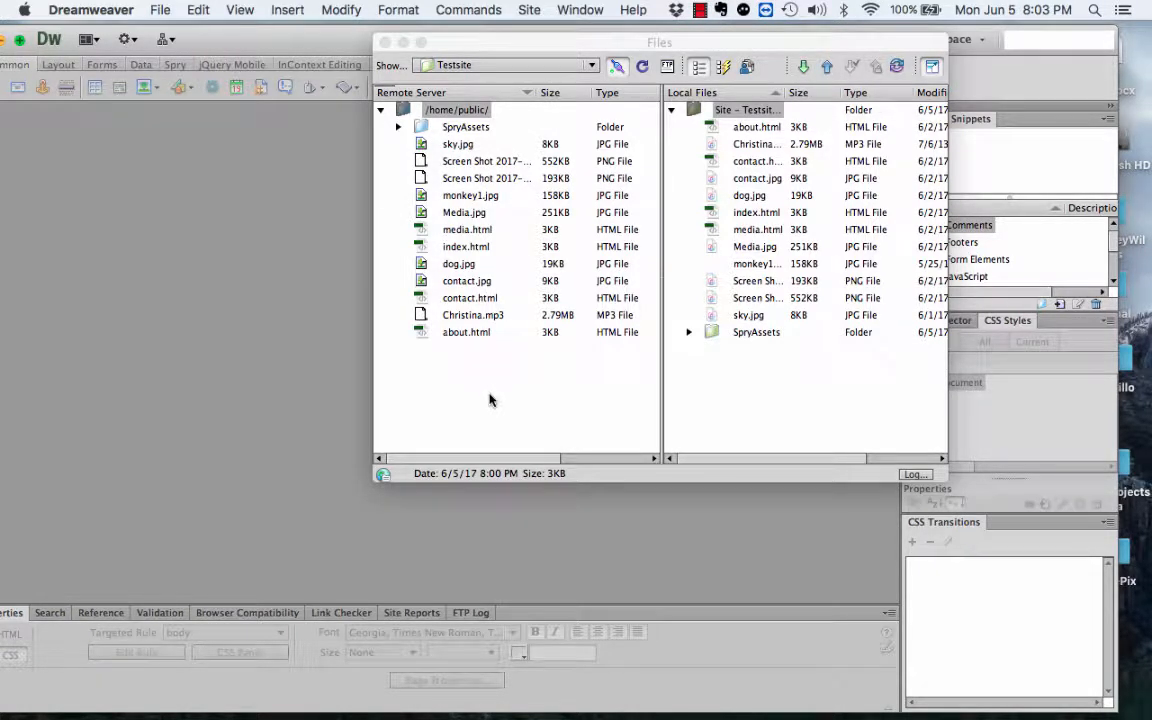
Step: Close the Safari window with the 403 Forbidden error, returning to Dreamweaver's My Biography page
mouse_move(646, 705)
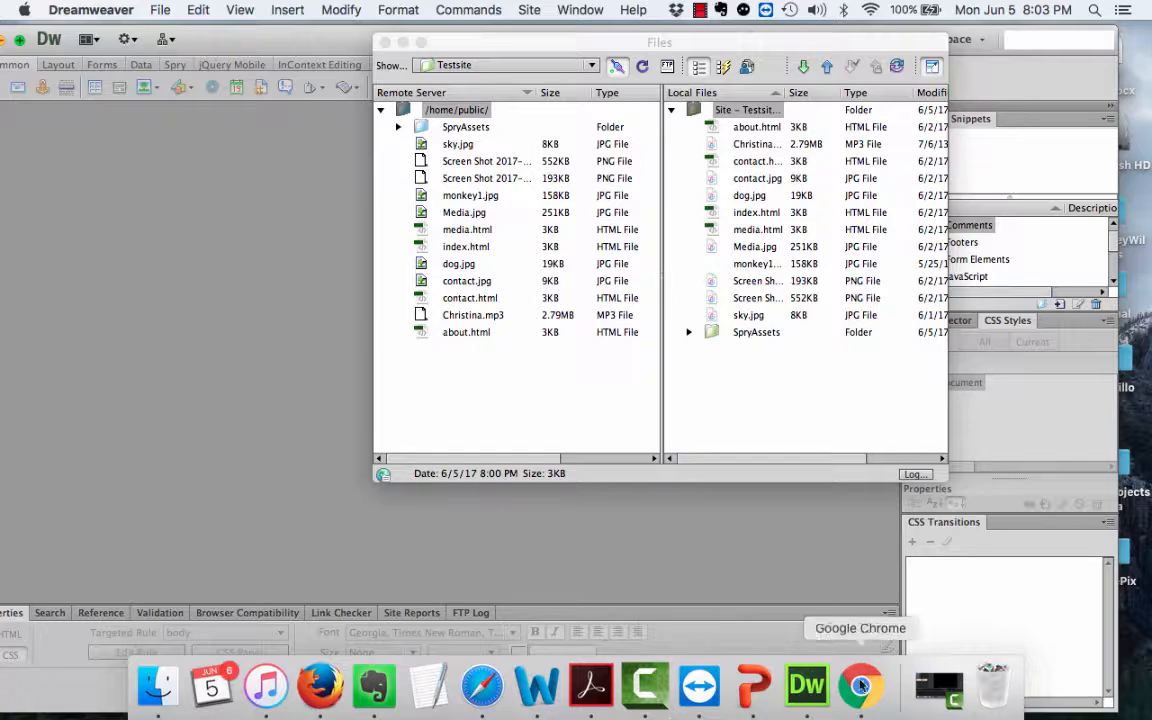
left_click(930, 690)
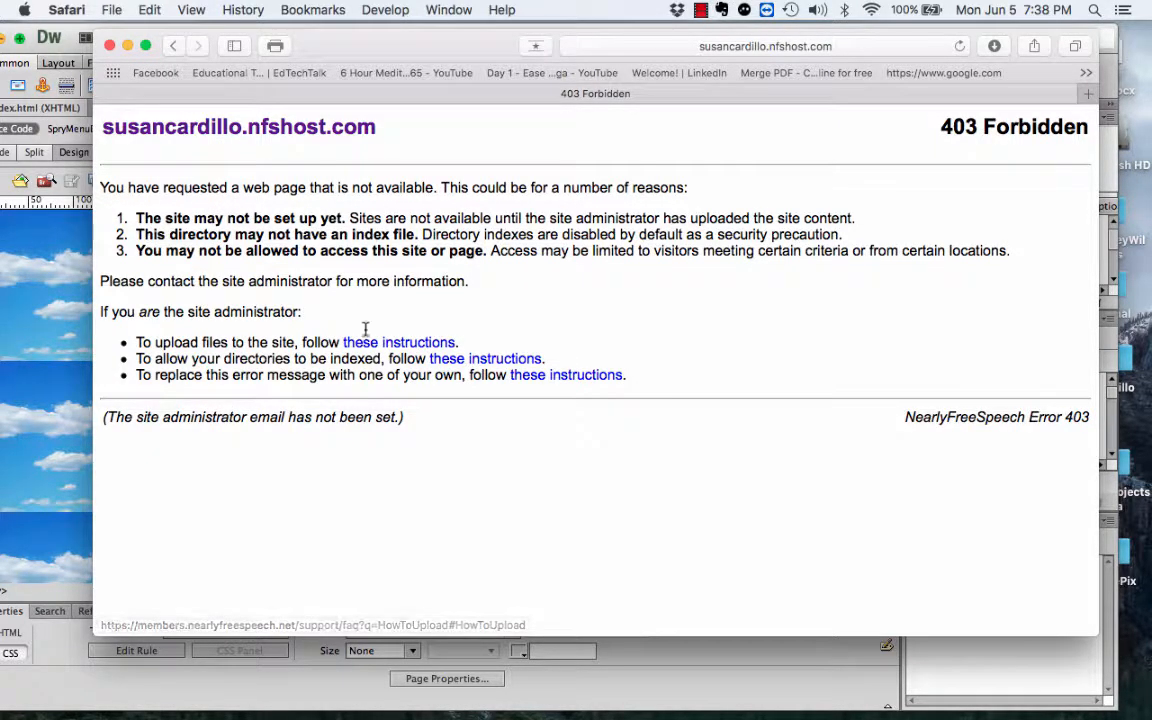
left_click(106, 45)
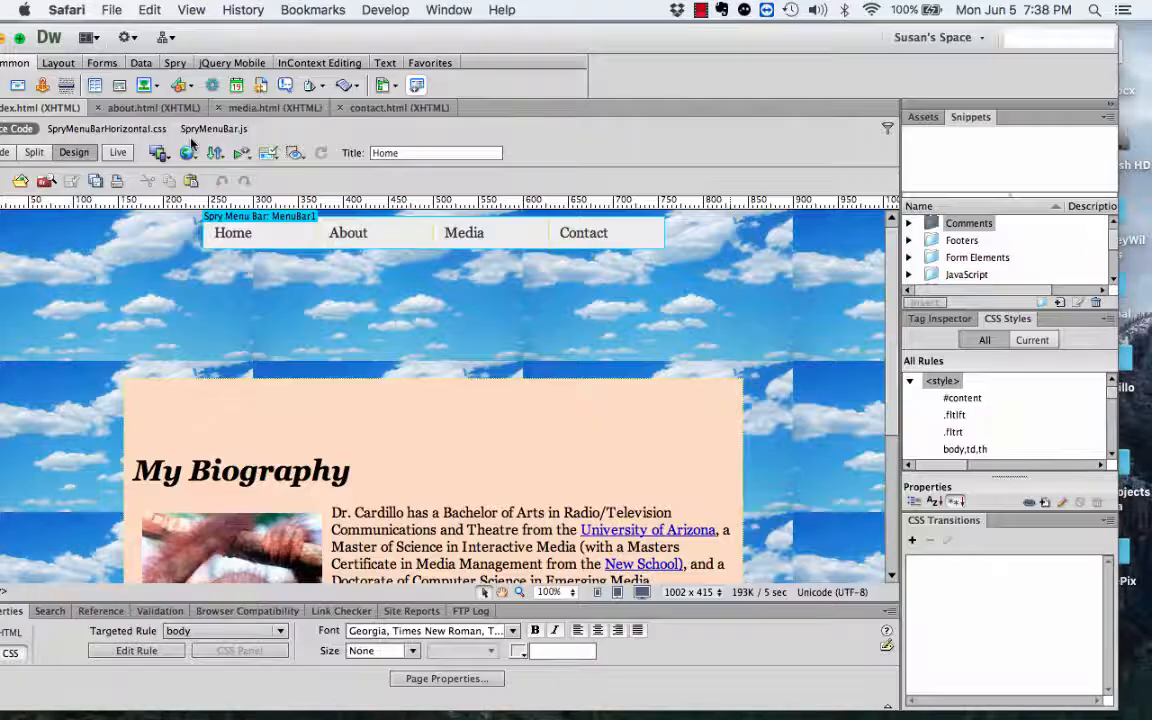
Step: Bring up SusansSite's empty remote /home/public/ folder beside the local folder, and move the workspace down-right
left_click(686, 173)
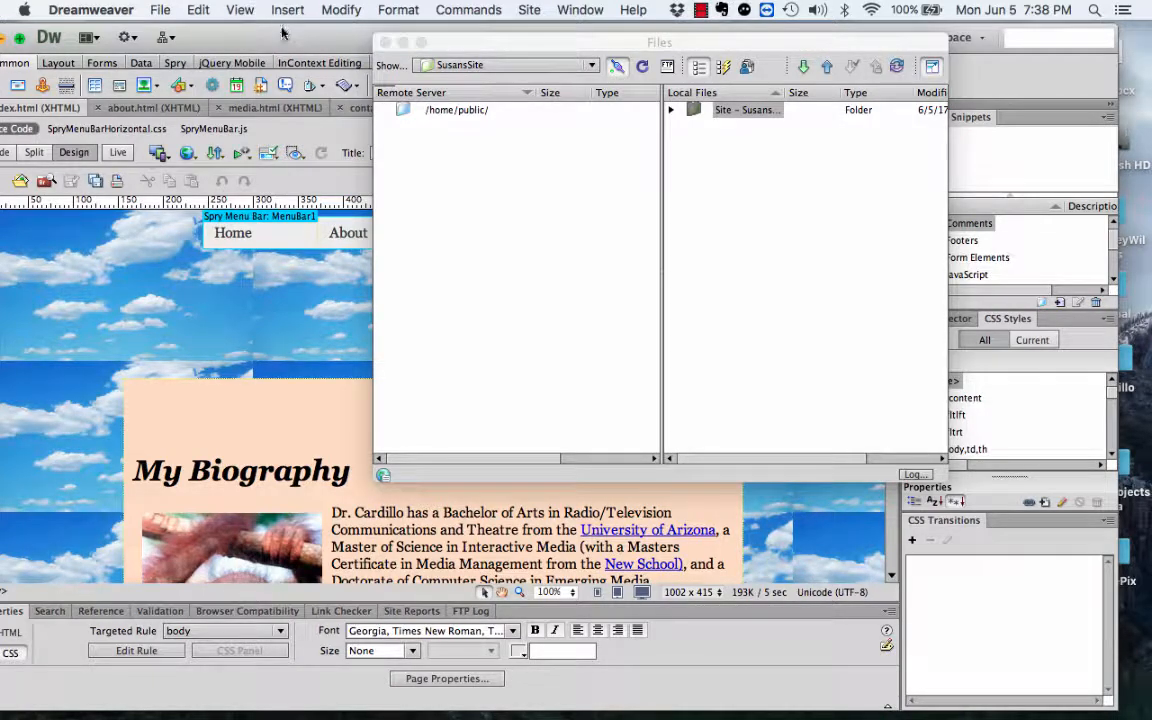
left_click_drag(290, 42, 303, 13)
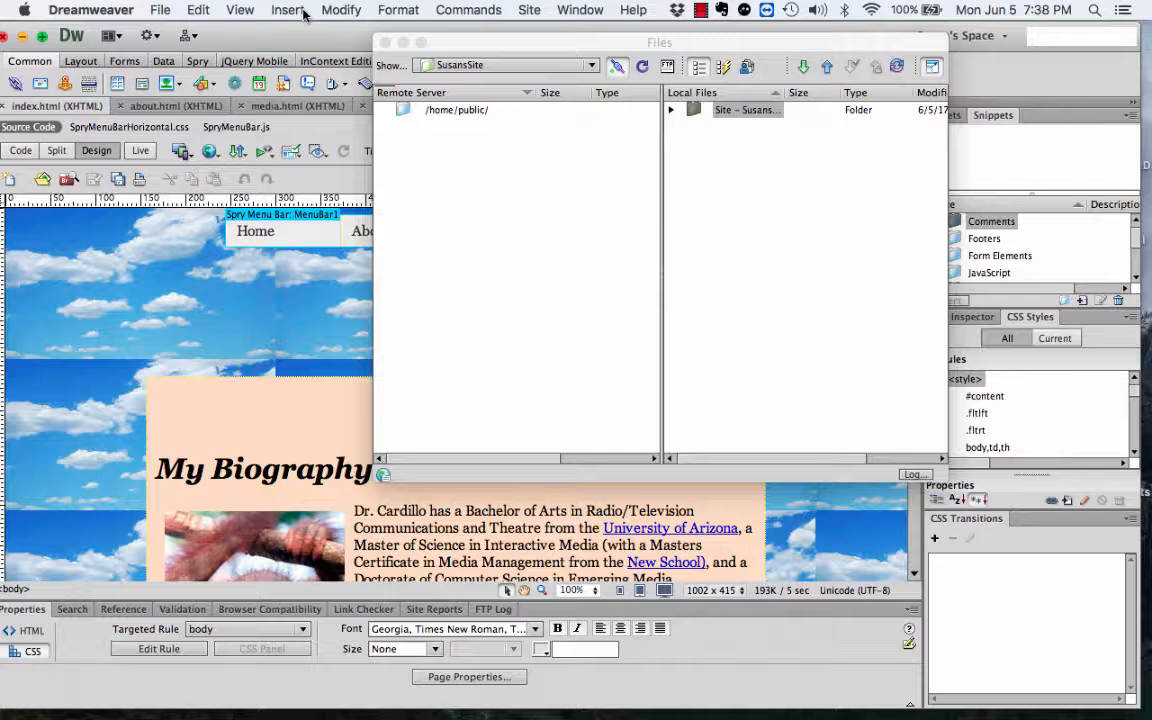
Step: Load nearlyfreespeech.net in a new Safari window, log in as a member, and view the Sites list
mouse_move(783, 697)
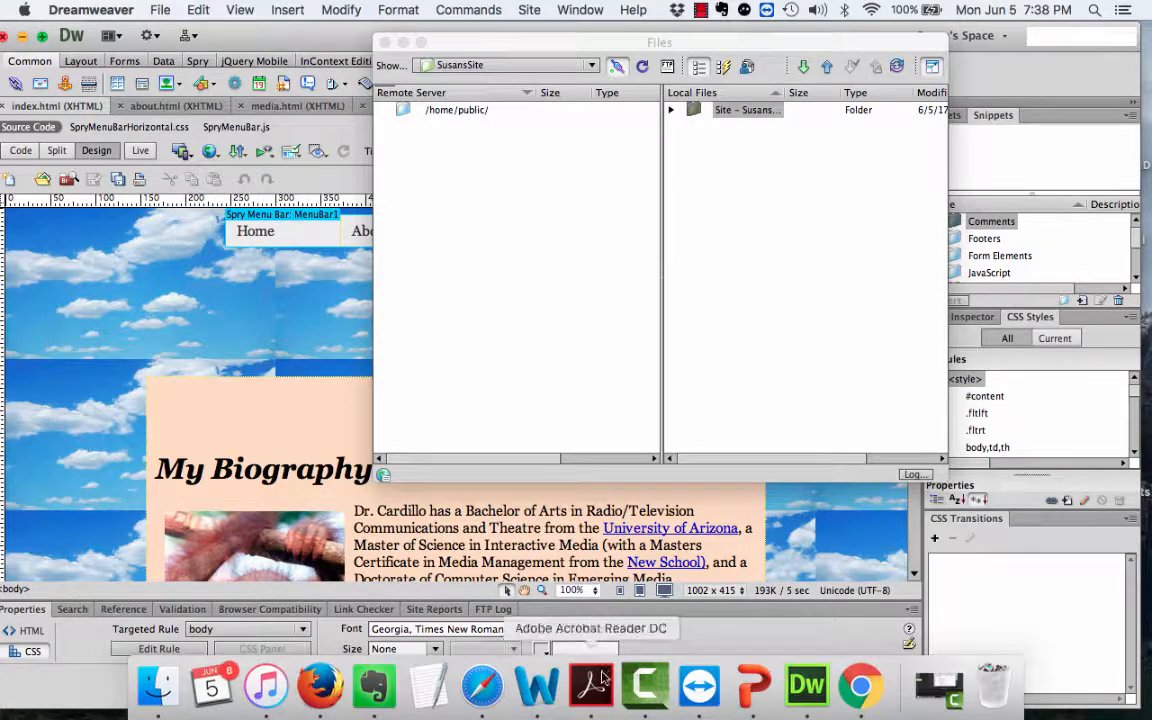
left_click(497, 693)
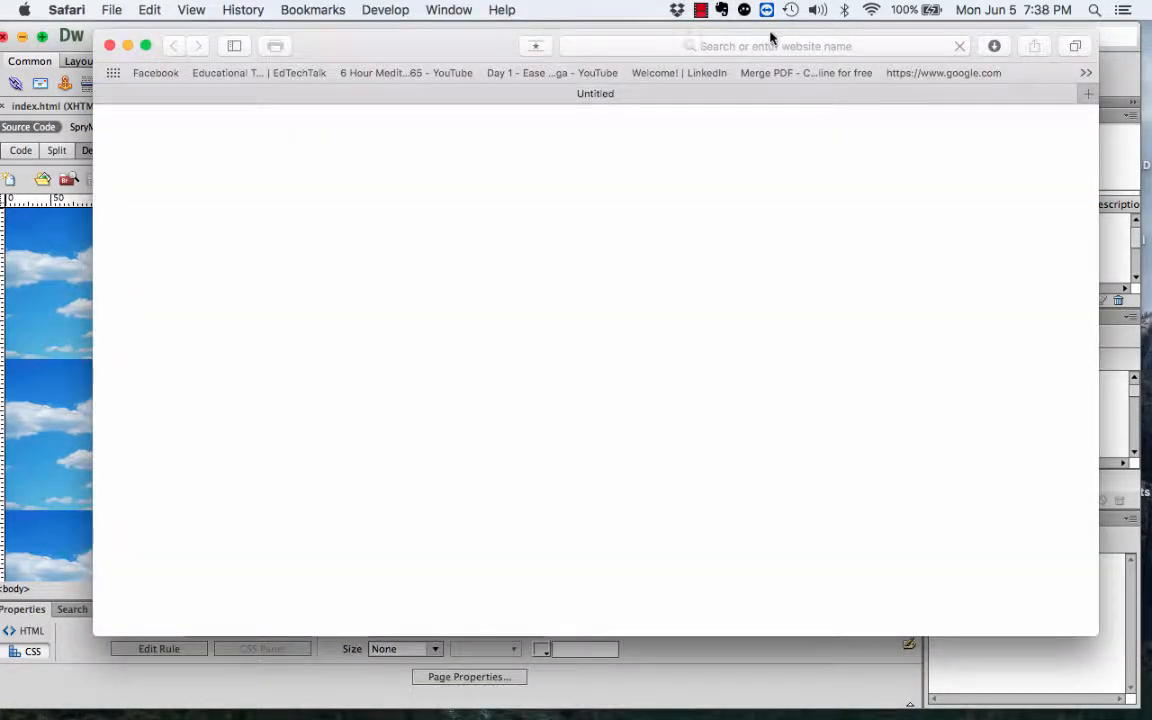
left_click(769, 51)
type("nearlyfreespeech.net")
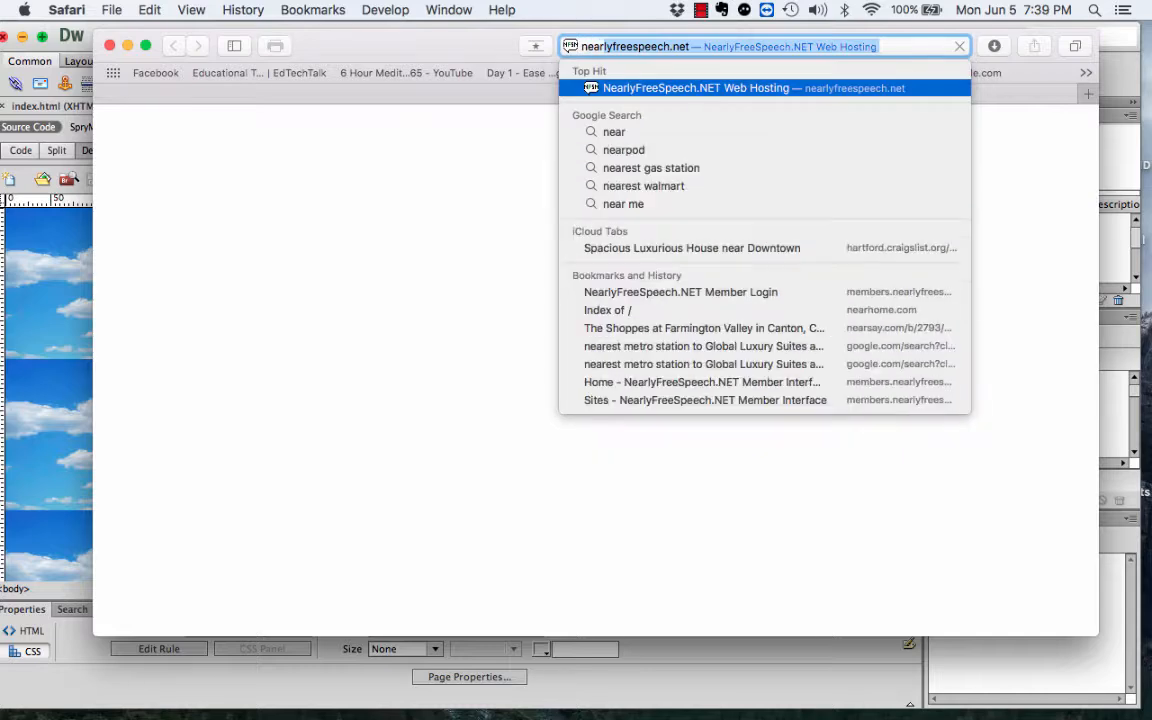
key("Return")
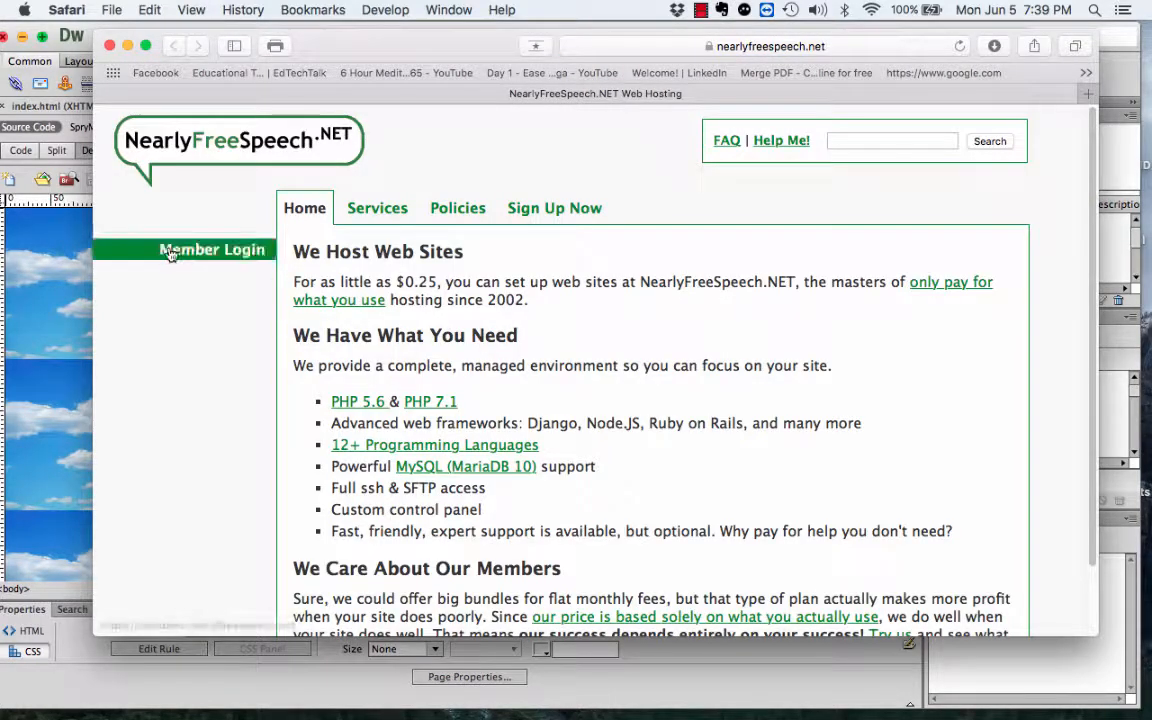
left_click(170, 252)
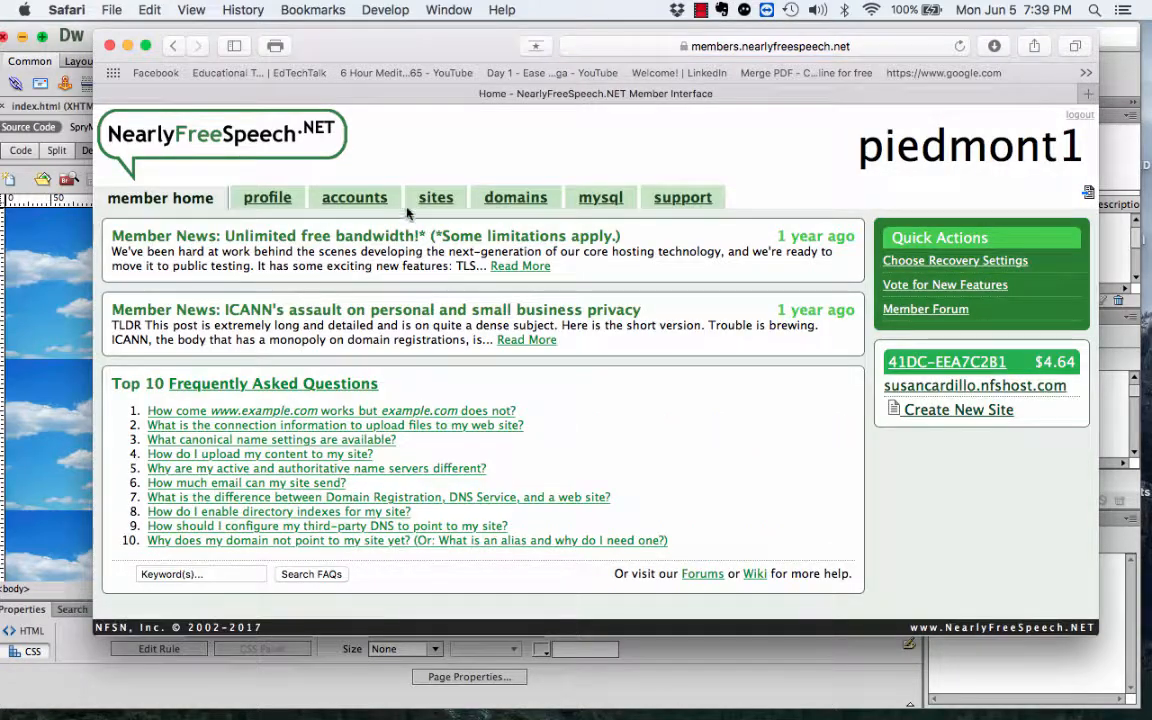
left_click(436, 196)
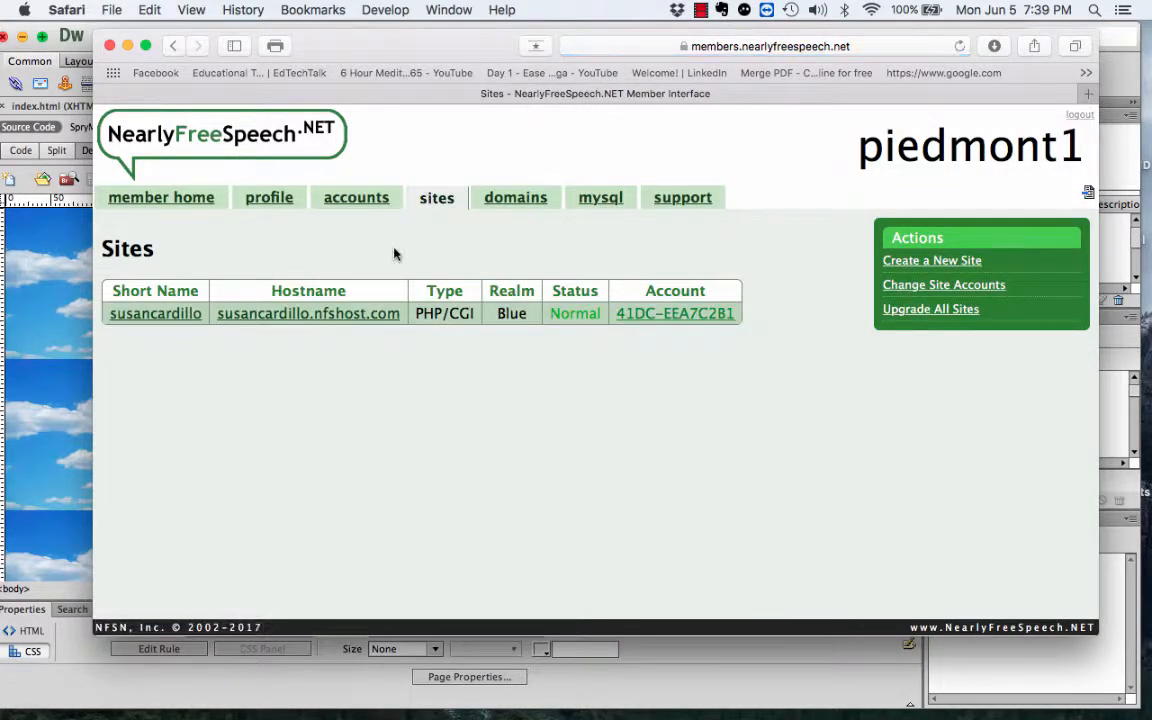